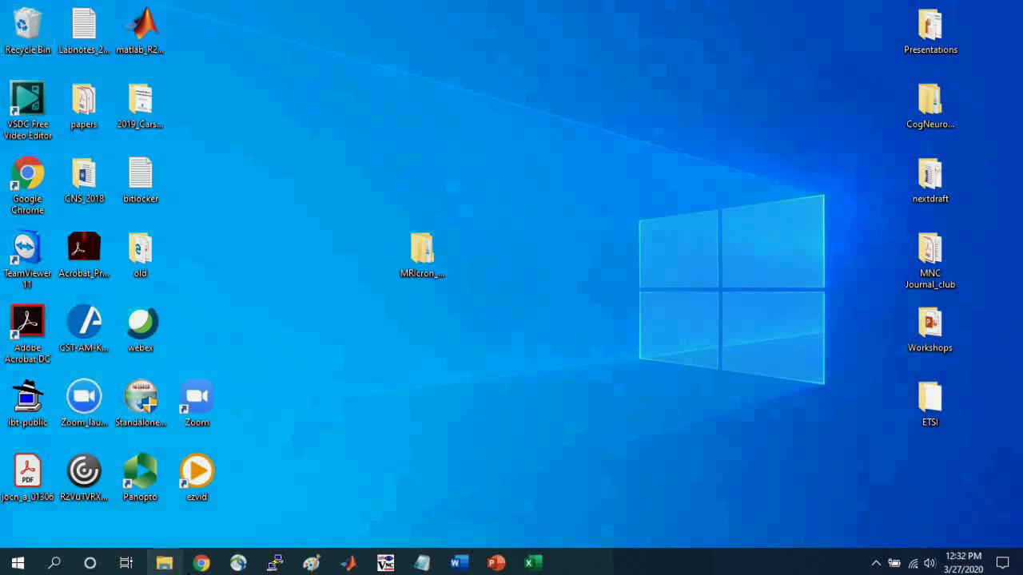
# Step: In Chrome, search Google for 'mricron'
pyautogui.click(202, 563)
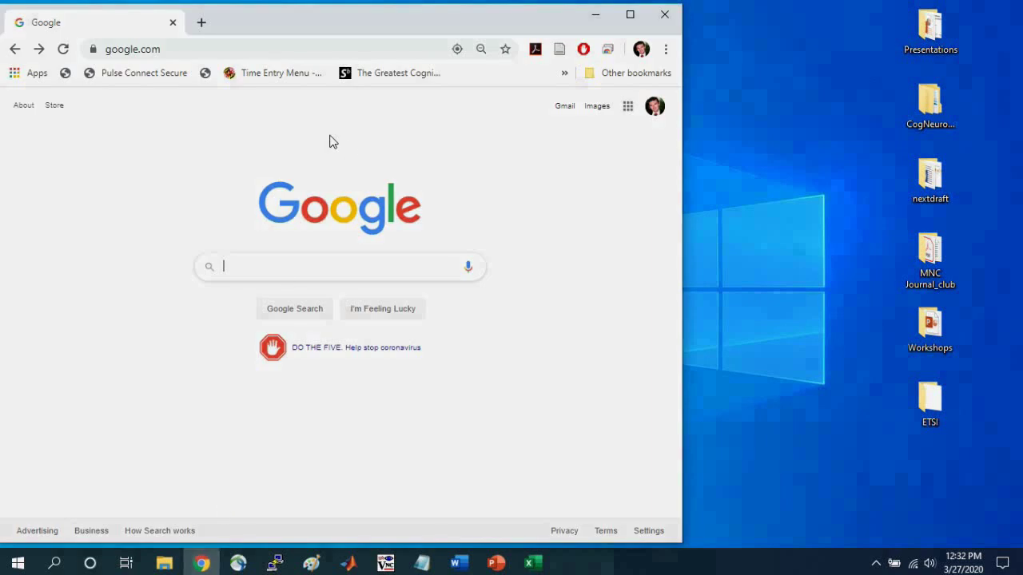
pyautogui.click(261, 261)
pyautogui.write('m')
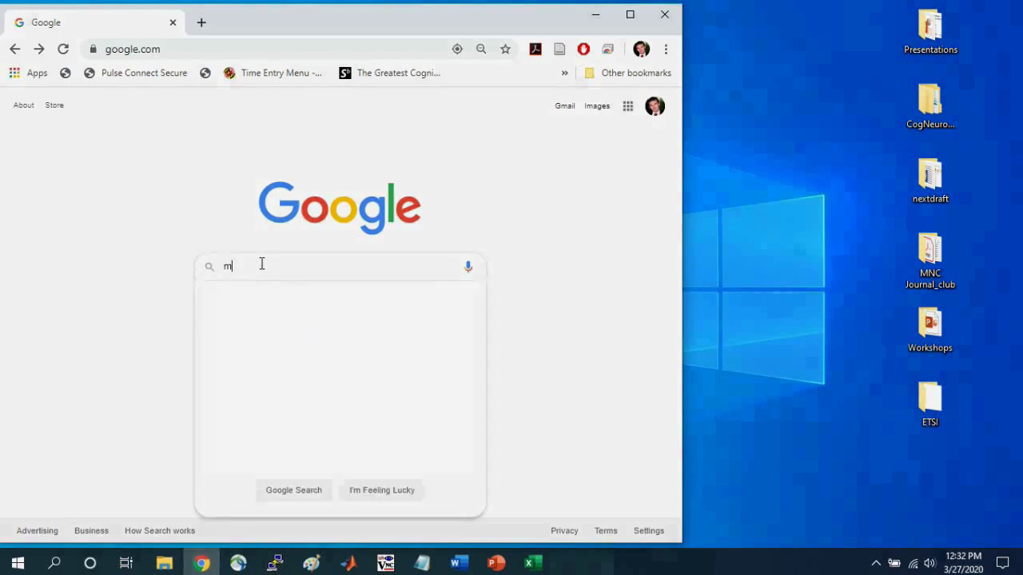
pyautogui.write('ricron')
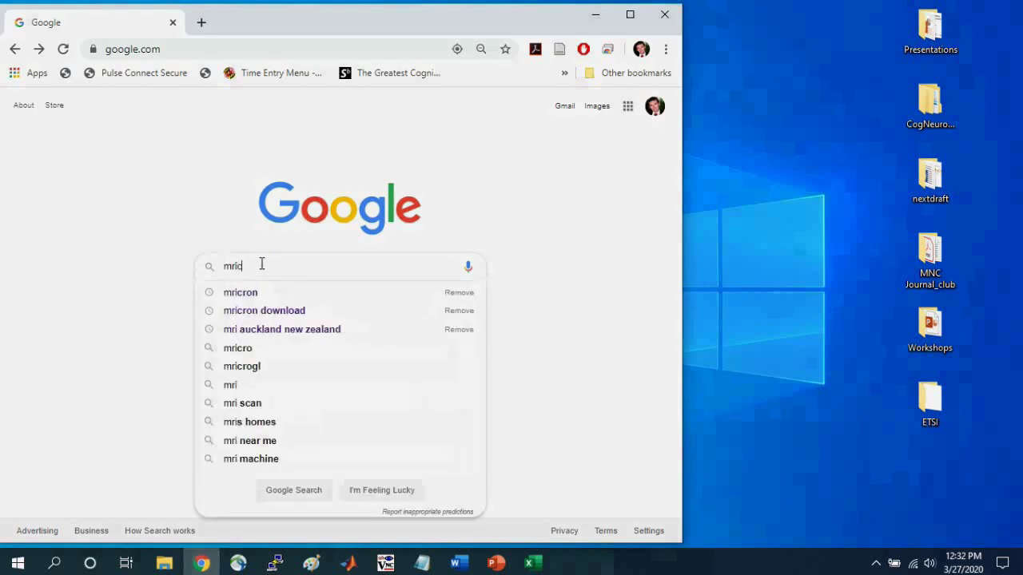
pyautogui.press('Return')
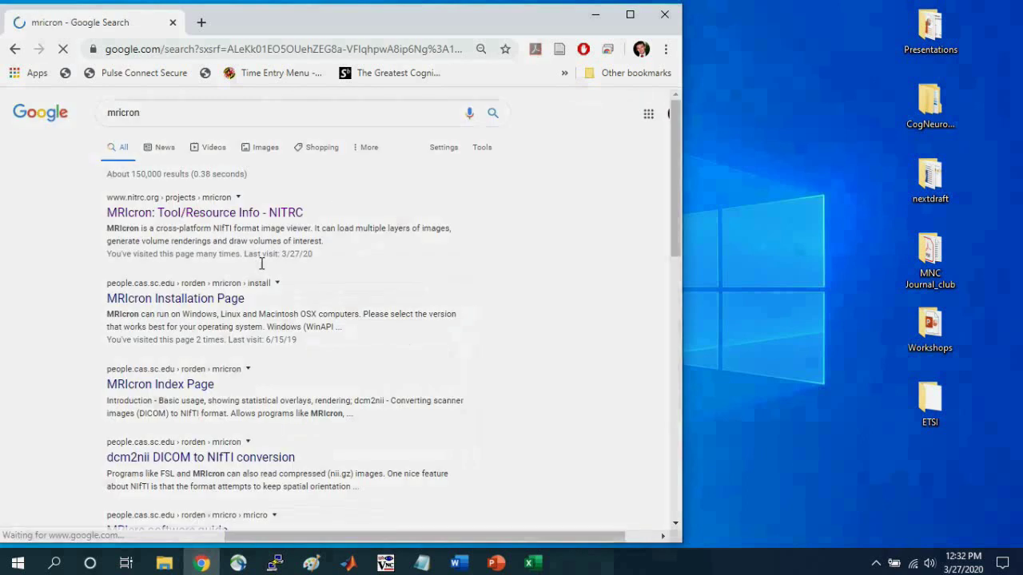
# Step: Open the MRIcron NITRC project page and show its Download Now version list
pyautogui.click(199, 213)
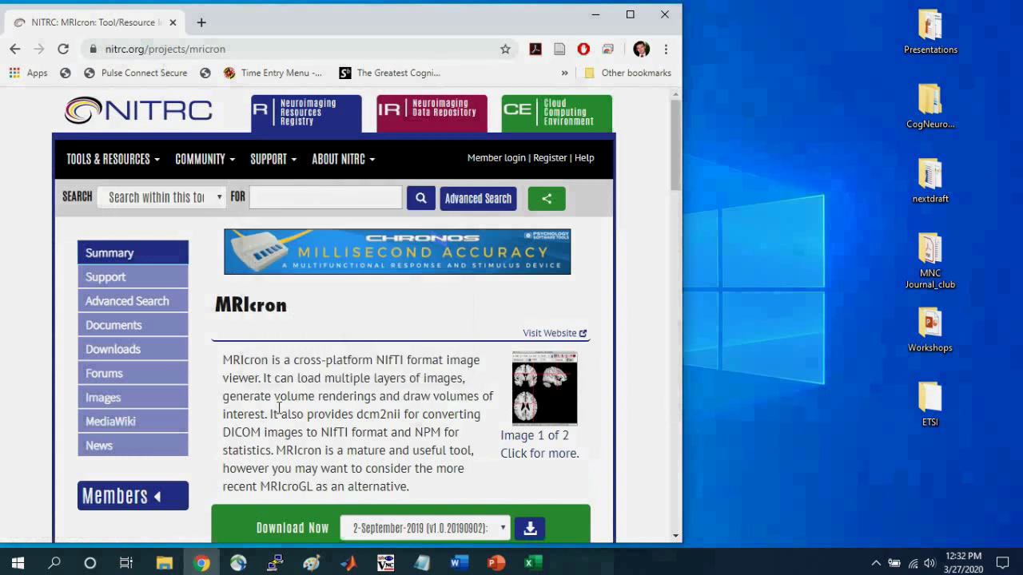
pyautogui.scroll(-1, 281, 406)
pyautogui.scroll(-1, 283, 406)
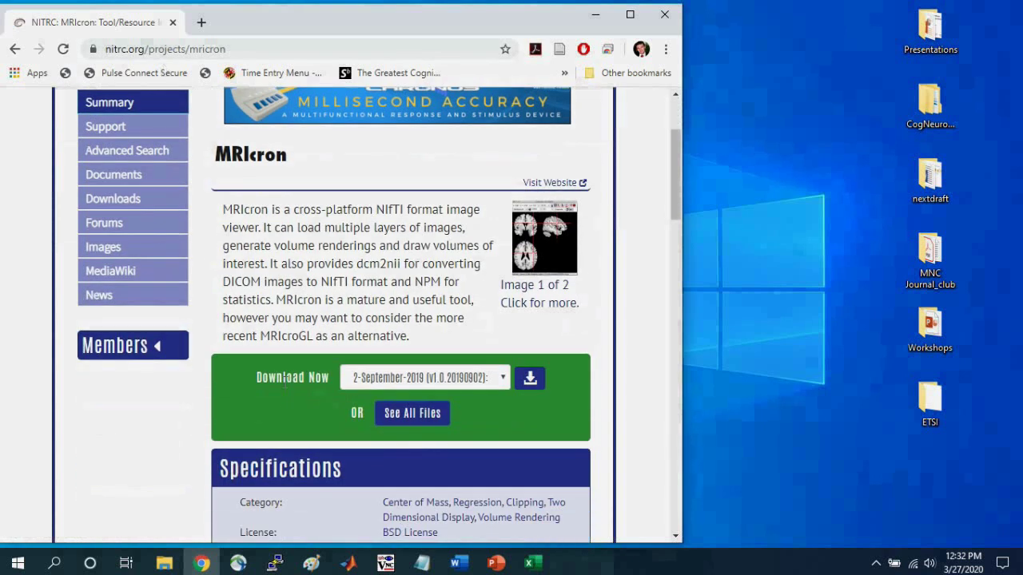
pyautogui.click(502, 380)
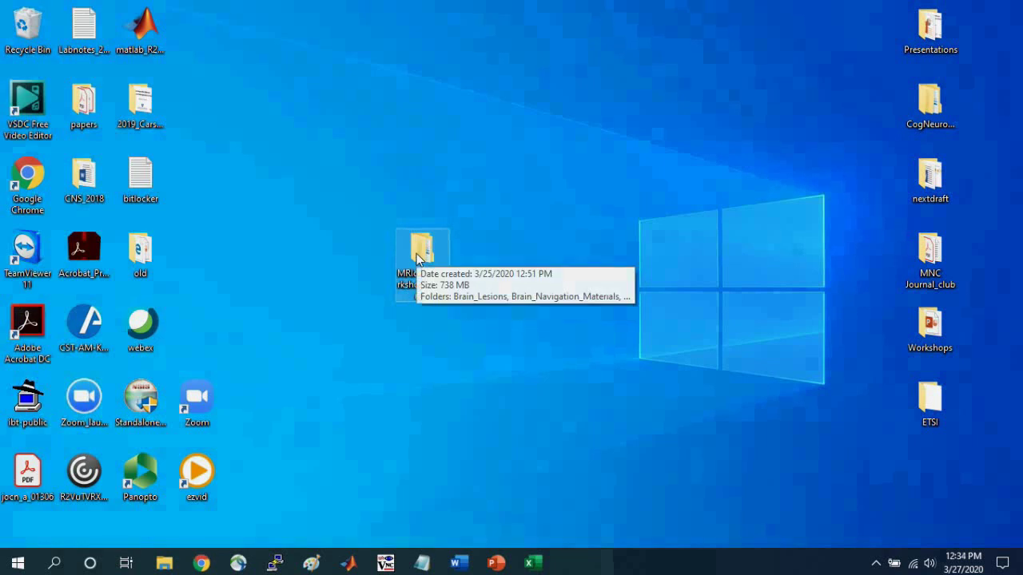
# Step: Open the desktop MRIcron_Workshop_Materials folder, then its MRIcron_windows subfolder
pyautogui.doubleClick(427, 252)
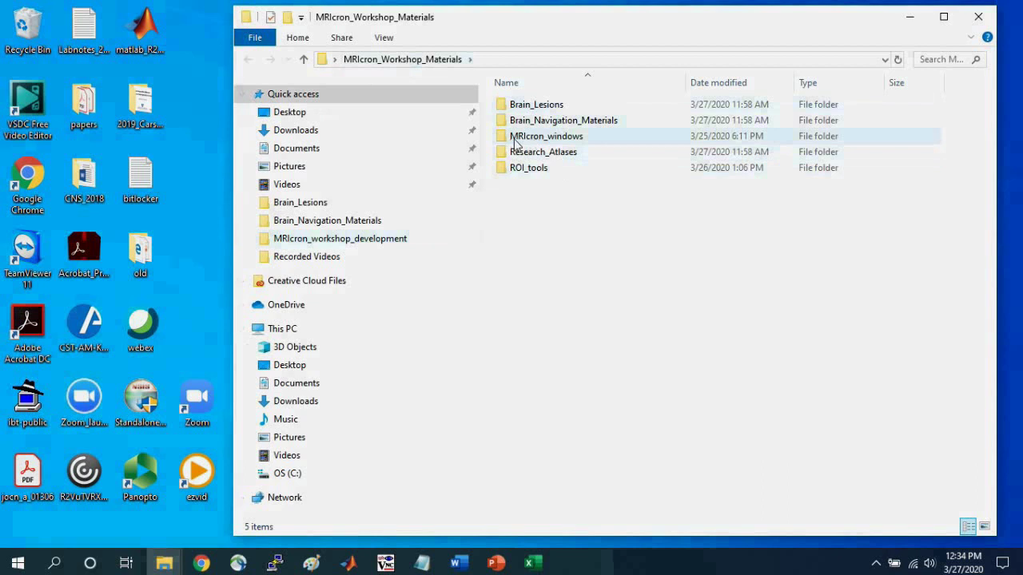
pyautogui.moveTo(529, 143)
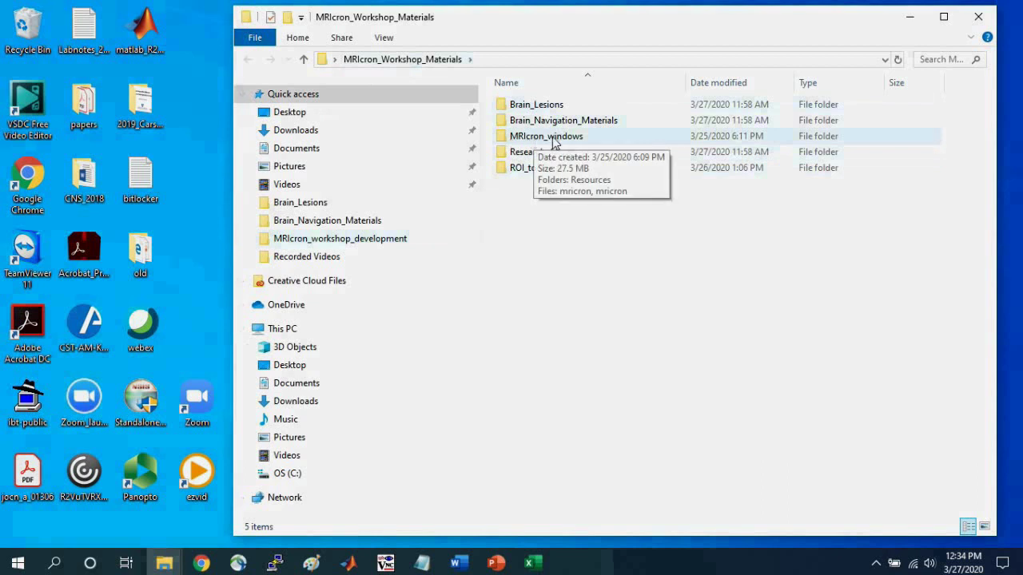
pyautogui.click(554, 142)
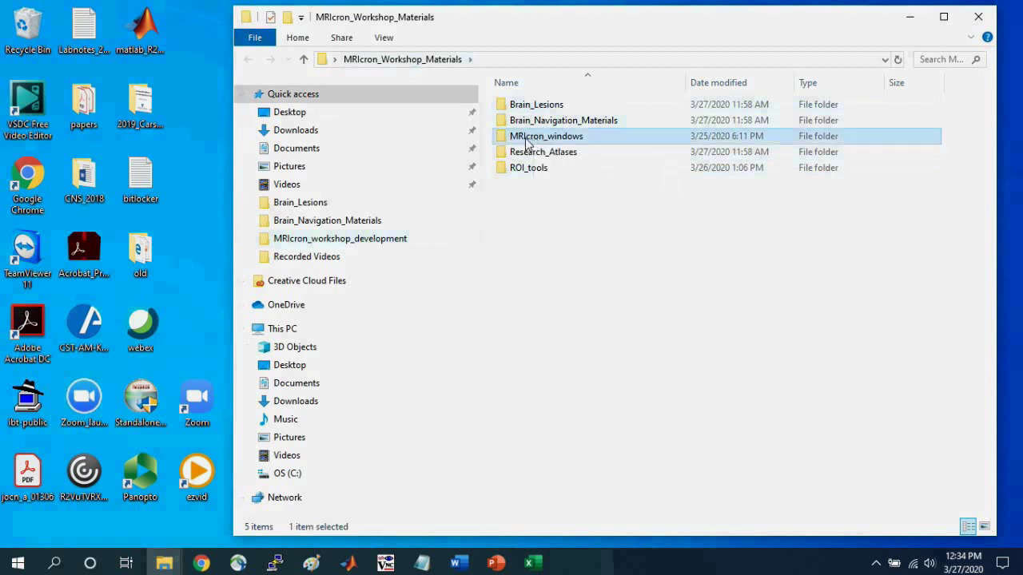
pyautogui.moveTo(556, 141)
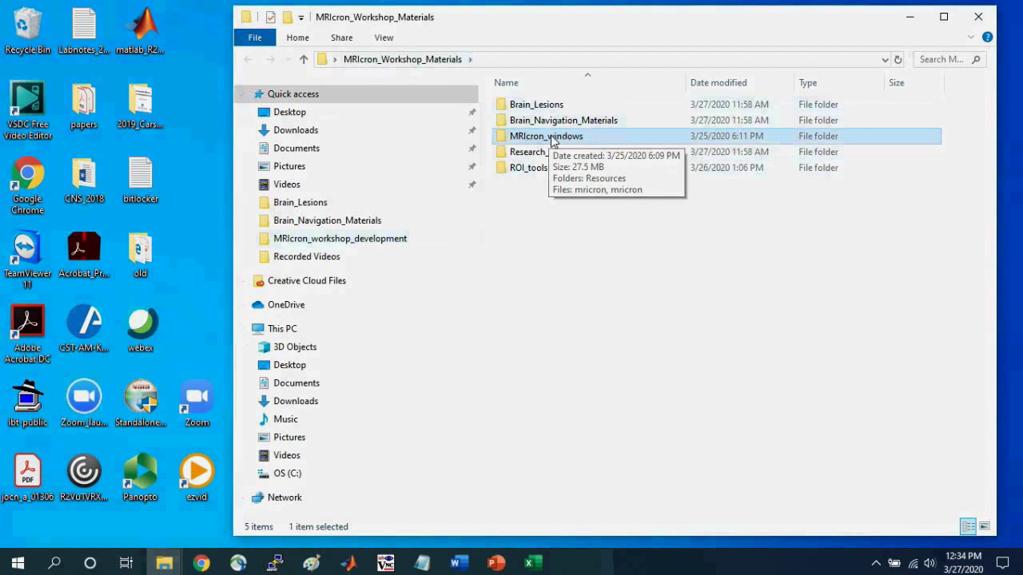
pyautogui.doubleClick(550, 142)
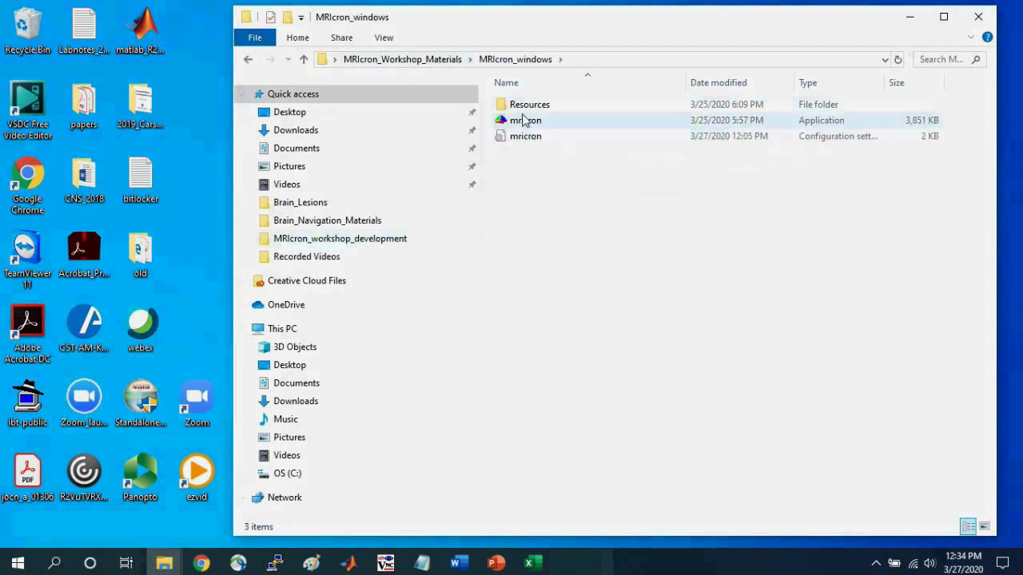
# Step: Launch mricron.exe, make its window taller and move it to the screen's top-left corner
pyautogui.doubleClick(524, 122)
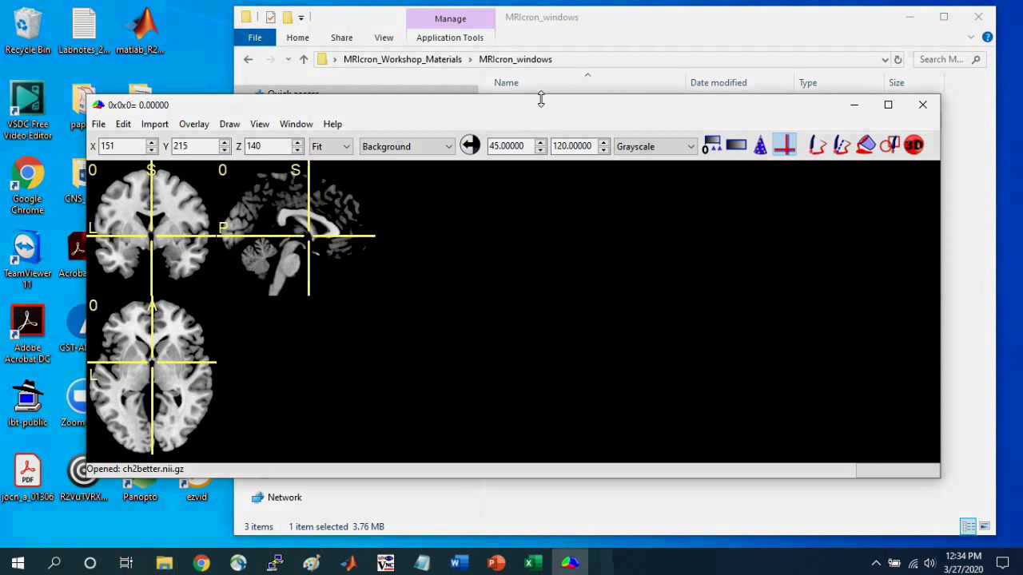
pyautogui.moveTo(541, 99); pyautogui.dragTo(448, 19)
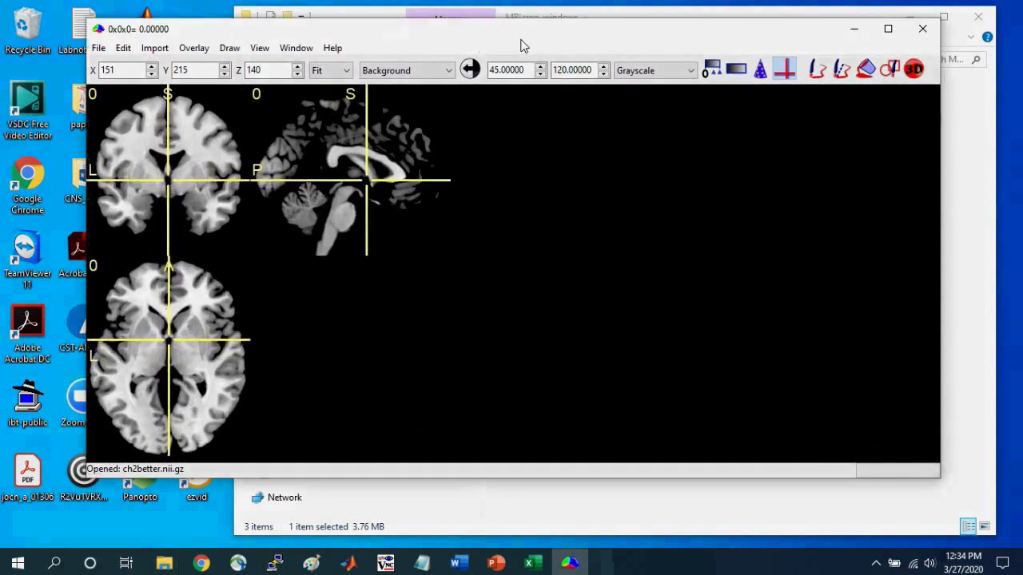
pyautogui.moveTo(521, 46); pyautogui.dragTo(440, 29)
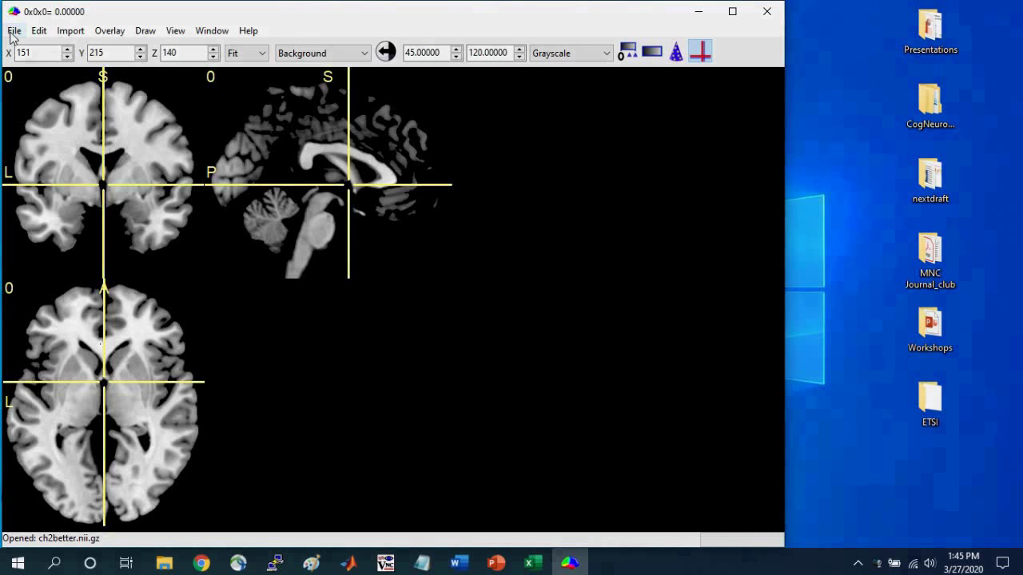
# Step: Load ch2better.nii.gz through File > Open templates
pyautogui.click(14, 30)
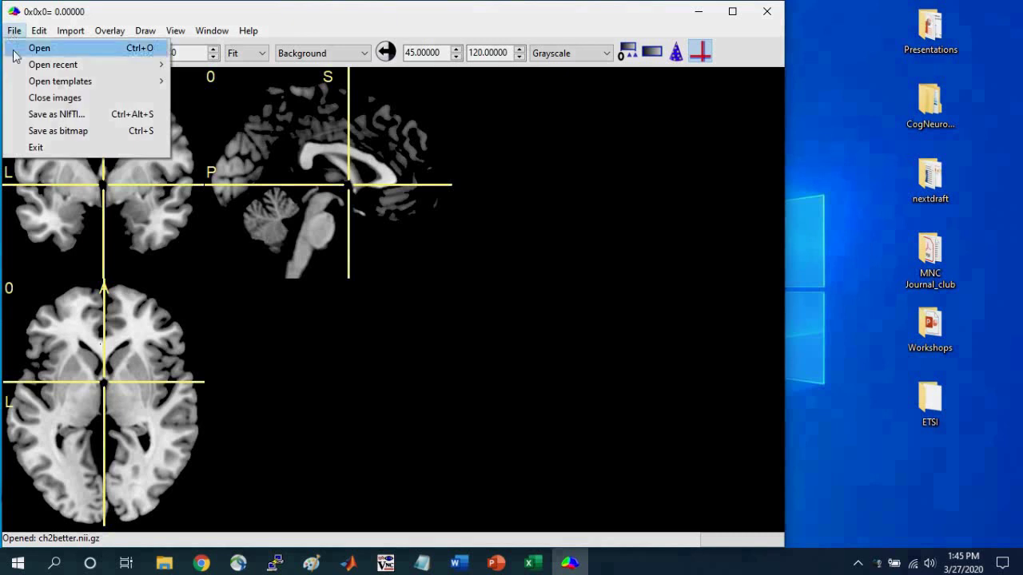
pyautogui.moveTo(35, 87)
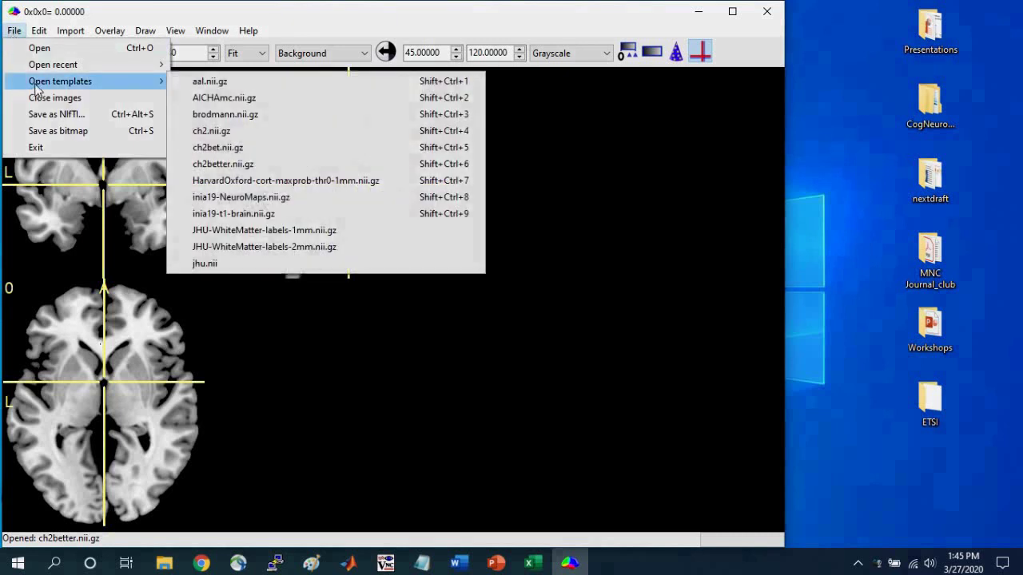
pyautogui.click(250, 165)
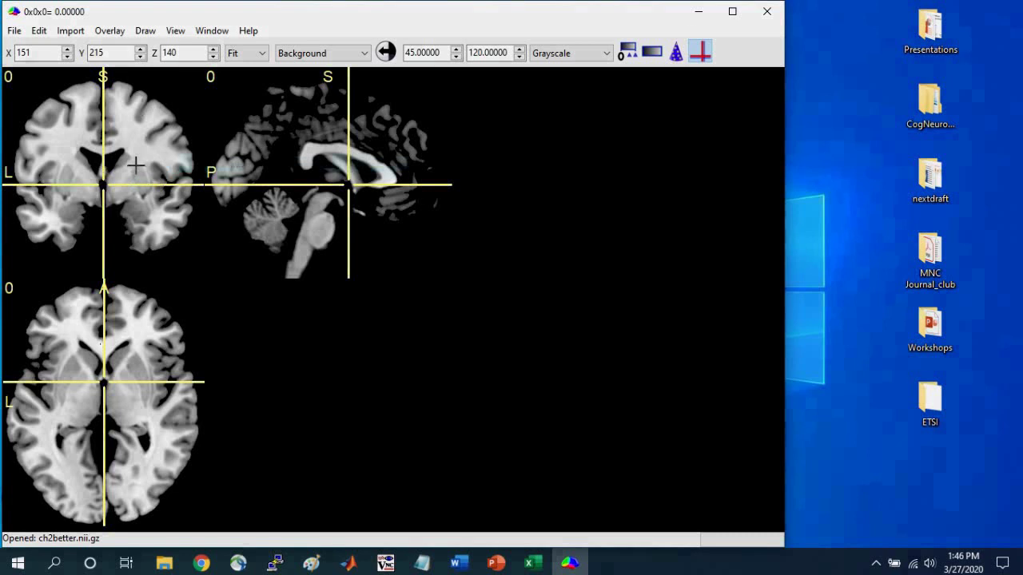
pyautogui.click(701, 53)
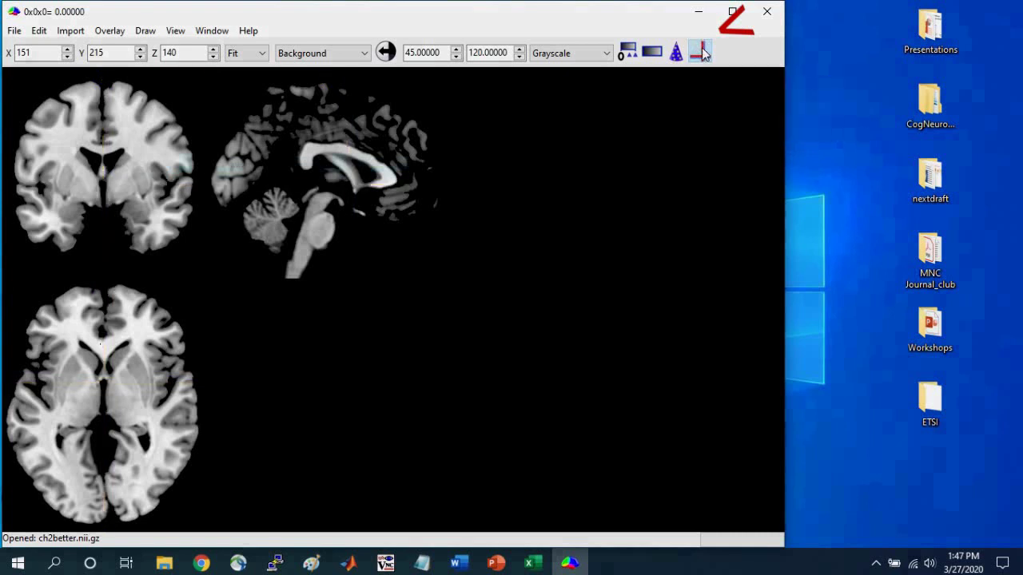
pyautogui.click(701, 52)
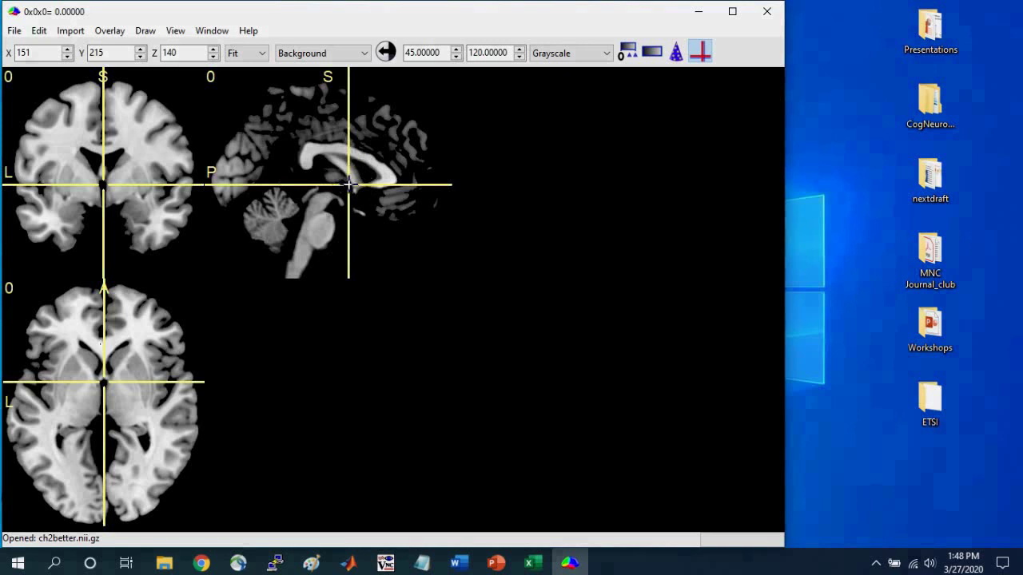
pyautogui.rightClick(707, 55)
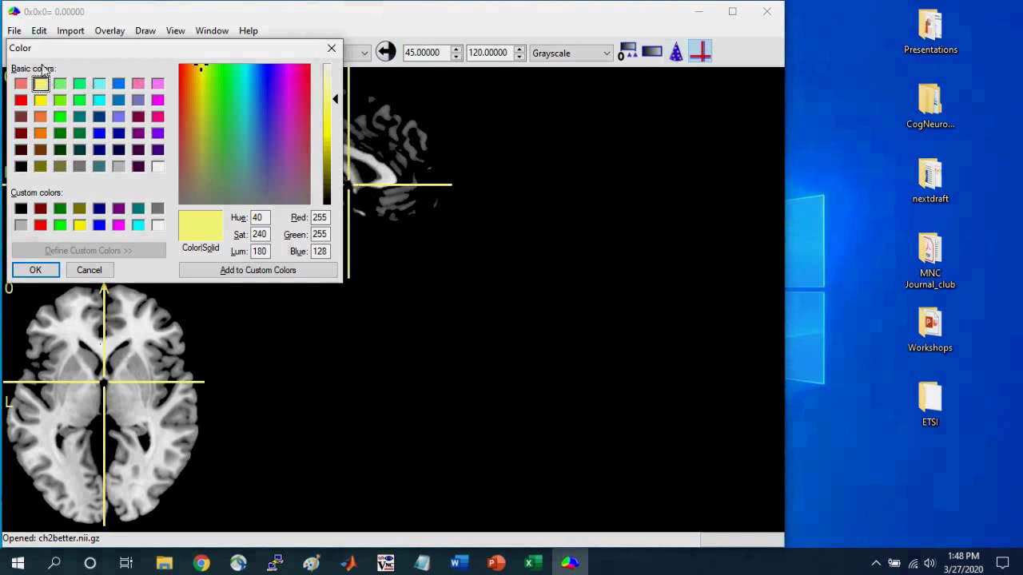
pyautogui.moveTo(47, 54); pyautogui.dragTo(390, 128)
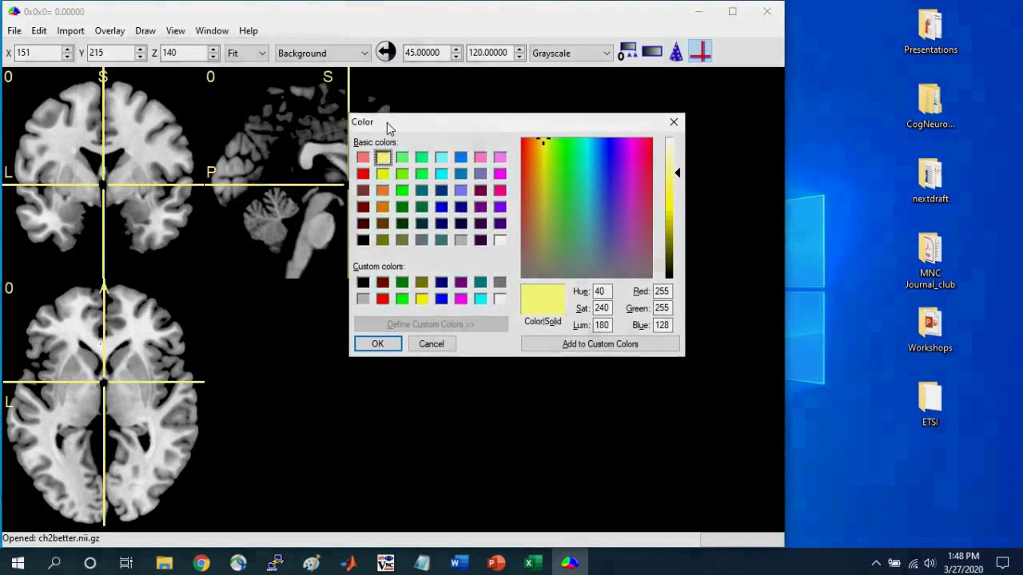
pyautogui.click(363, 174)
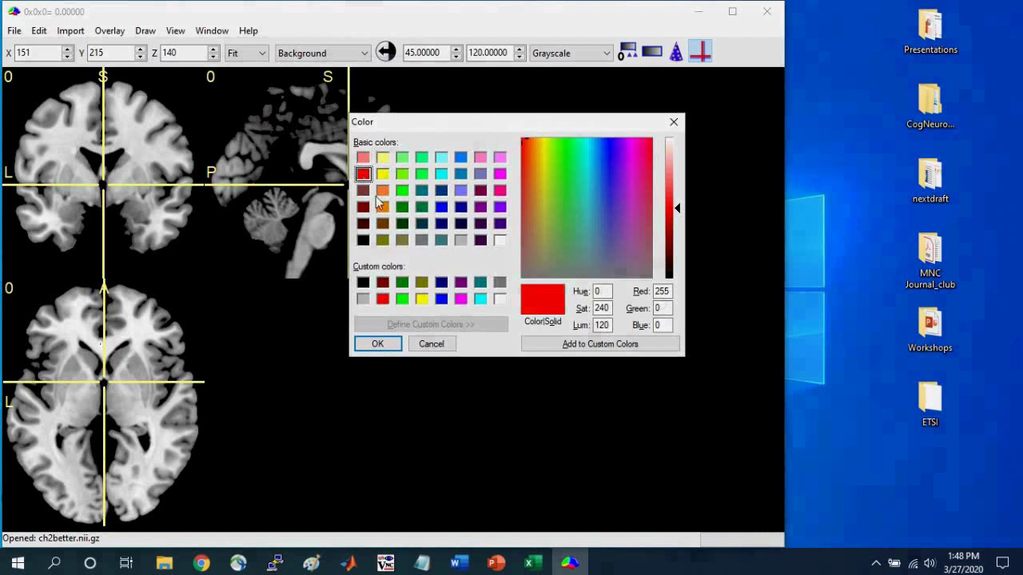
pyautogui.click(380, 344)
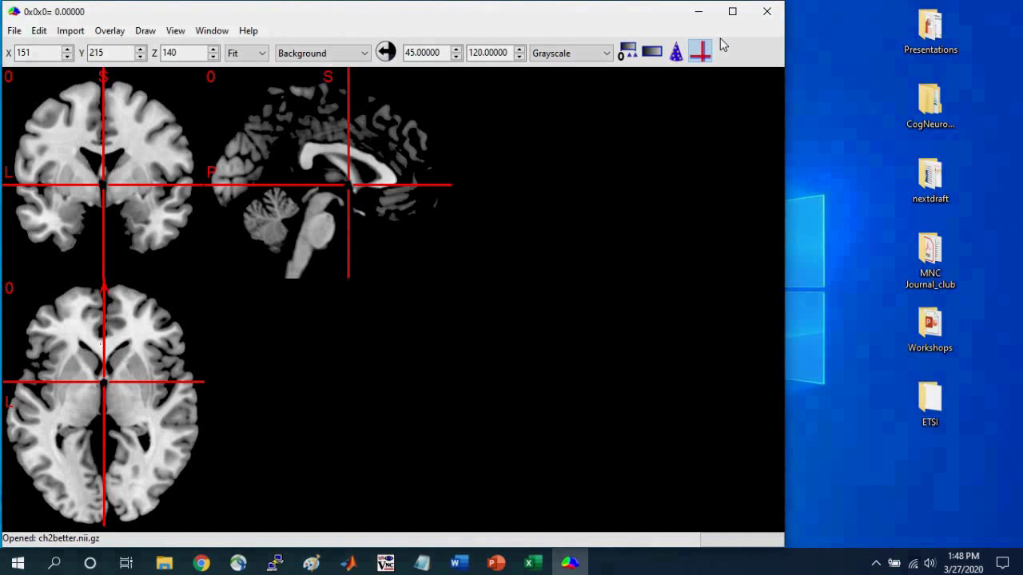
pyautogui.click(700, 52)
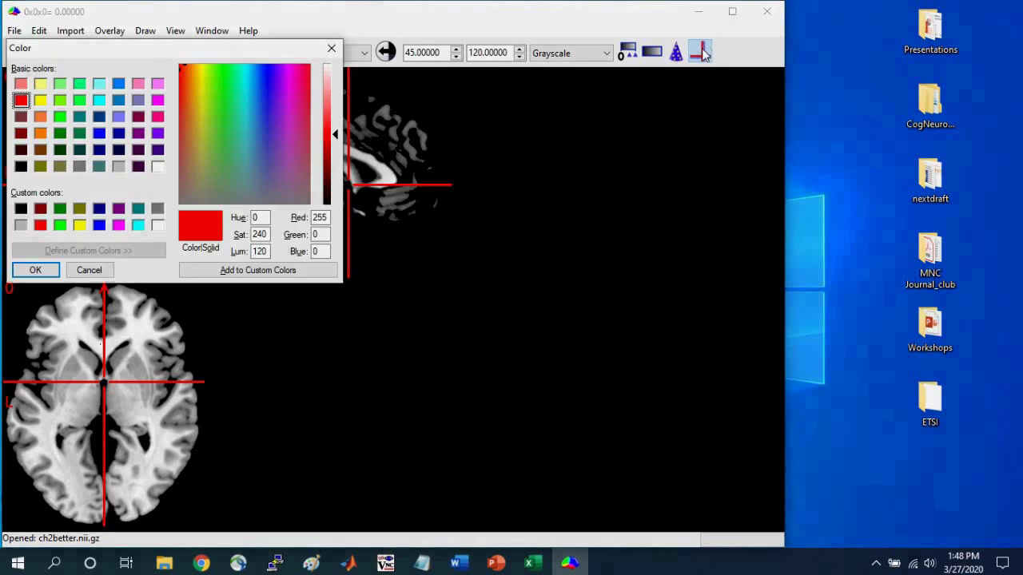
pyautogui.click(41, 85)
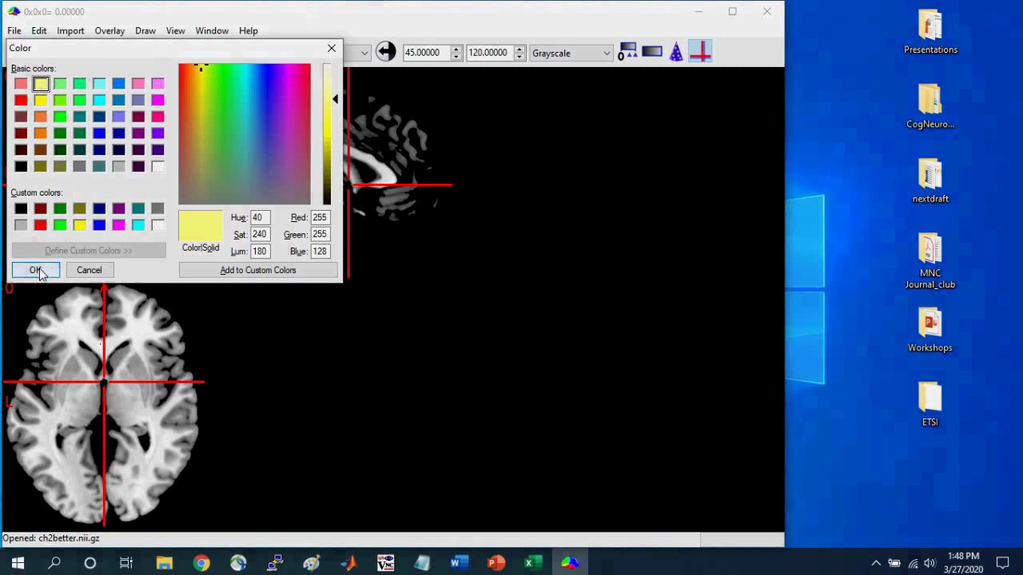
pyautogui.click(36, 271)
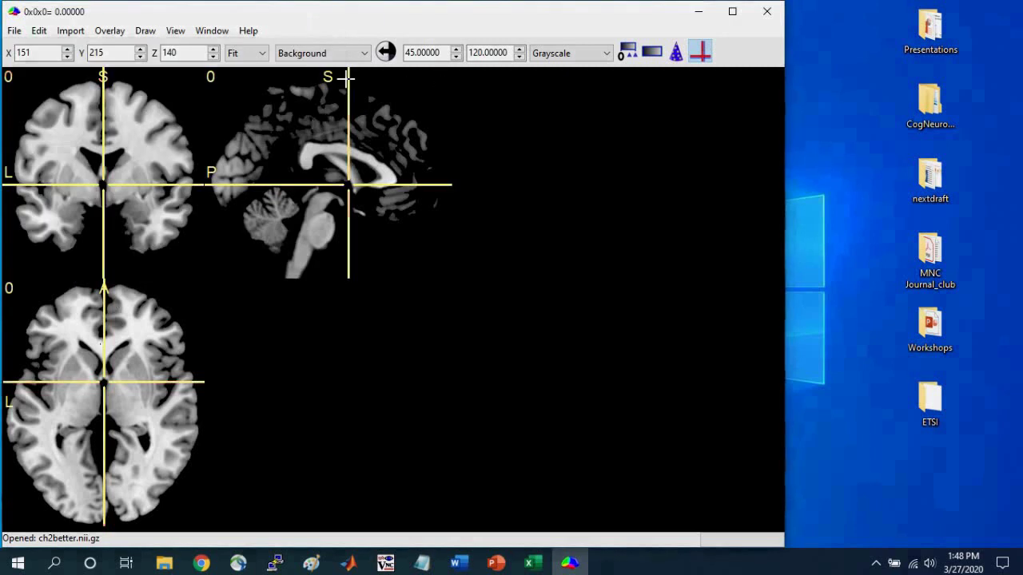
# Step: Jump to the brain's top, back and left edges, ending at the frontal pole (MNI 5, 69, 5)
pyautogui.click(332, 81)
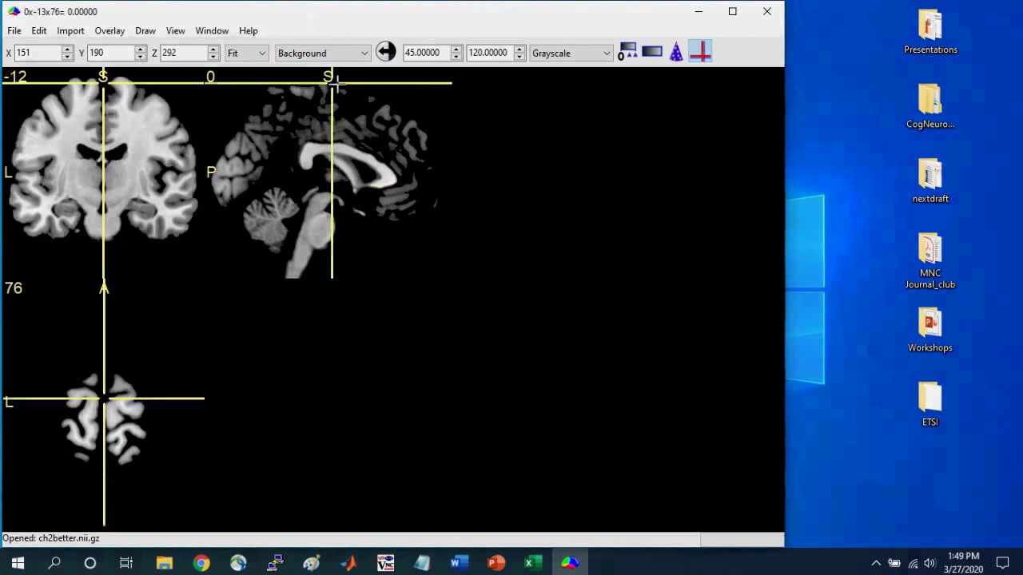
pyautogui.click(213, 175)
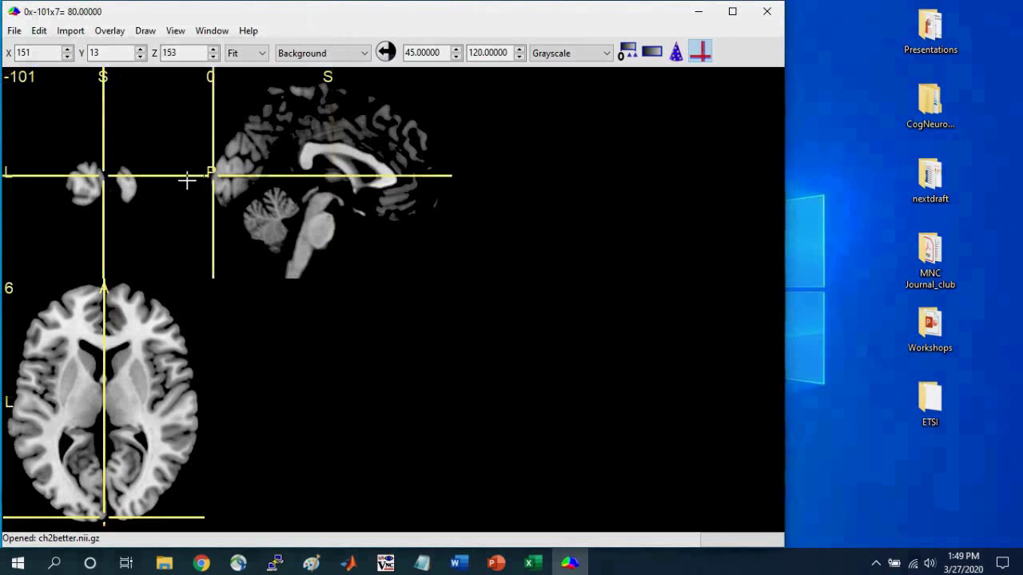
pyautogui.click(9, 178)
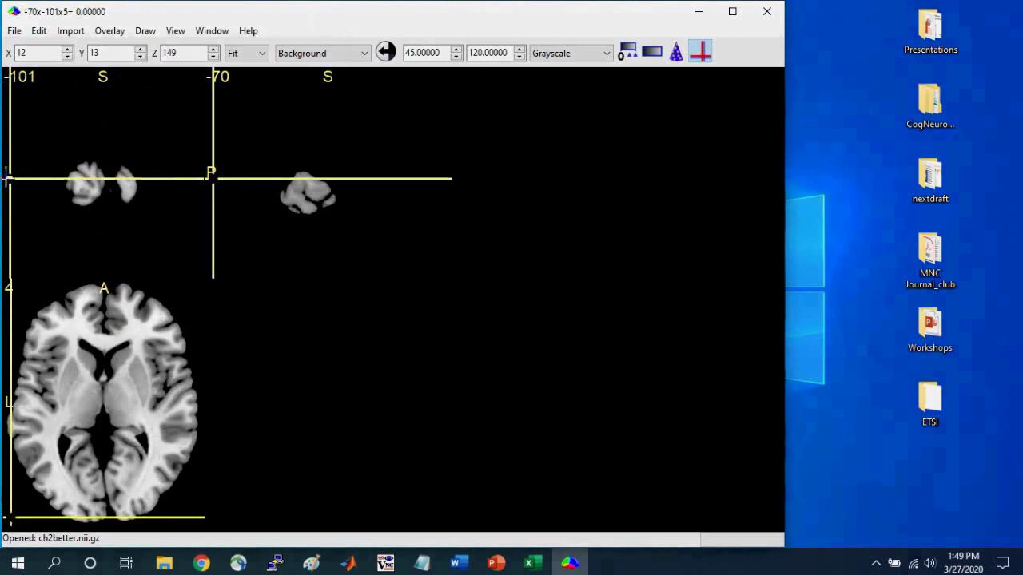
pyautogui.click(109, 289)
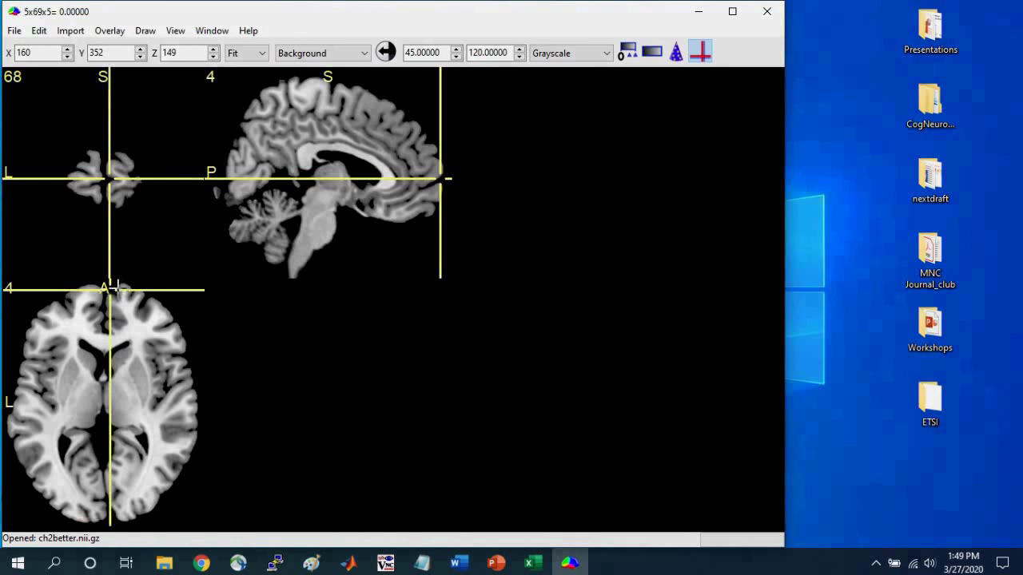
# Step: Sweep the crosshair through the sagittal, coronal and axial slices
pyautogui.click(332, 170)
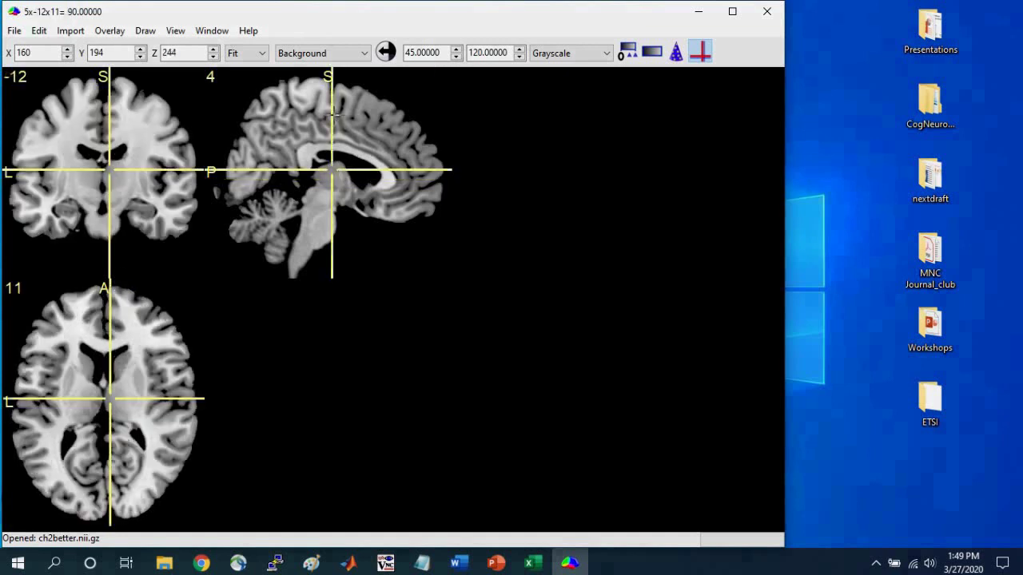
pyautogui.moveTo(334, 115); pyautogui.dragTo(353, 180)
pyautogui.moveTo(108, 162); pyautogui.dragTo(109, 138)
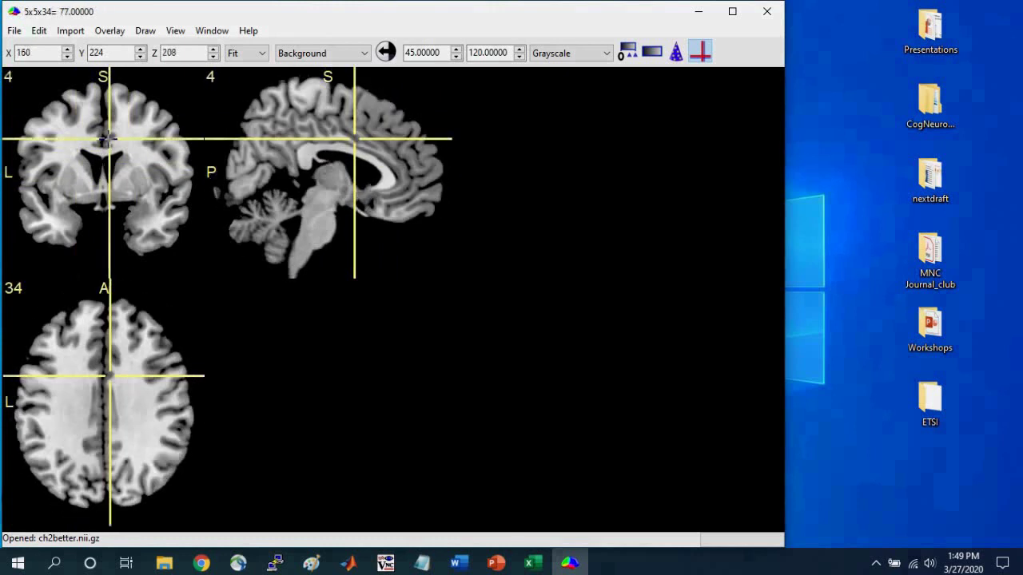
pyautogui.moveTo(130, 426); pyautogui.dragTo(106, 380)
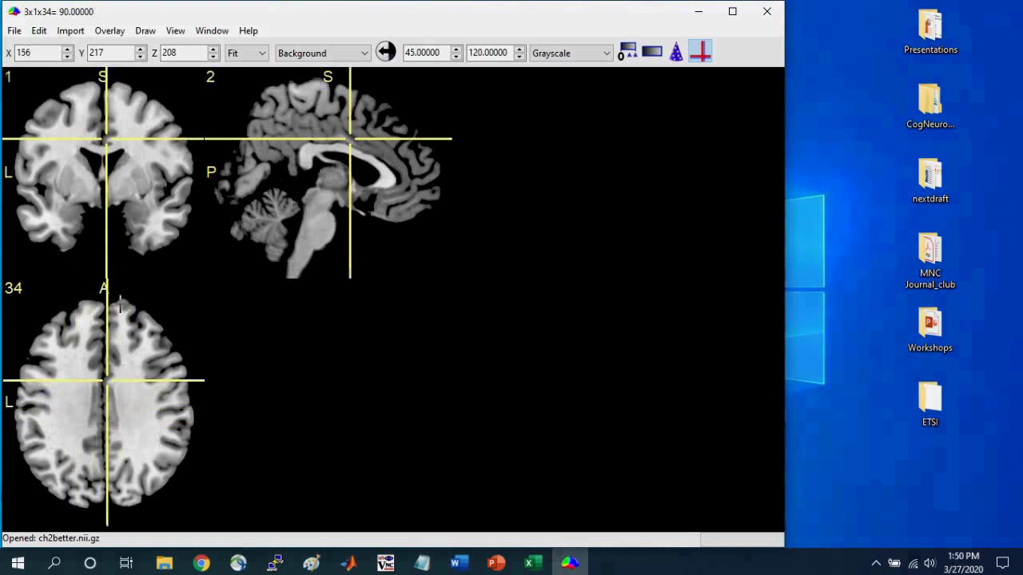
# Step: Jump to the front of the axial slice, then to the occipital edge at MNI 3, -99, 6
pyautogui.click(105, 302)
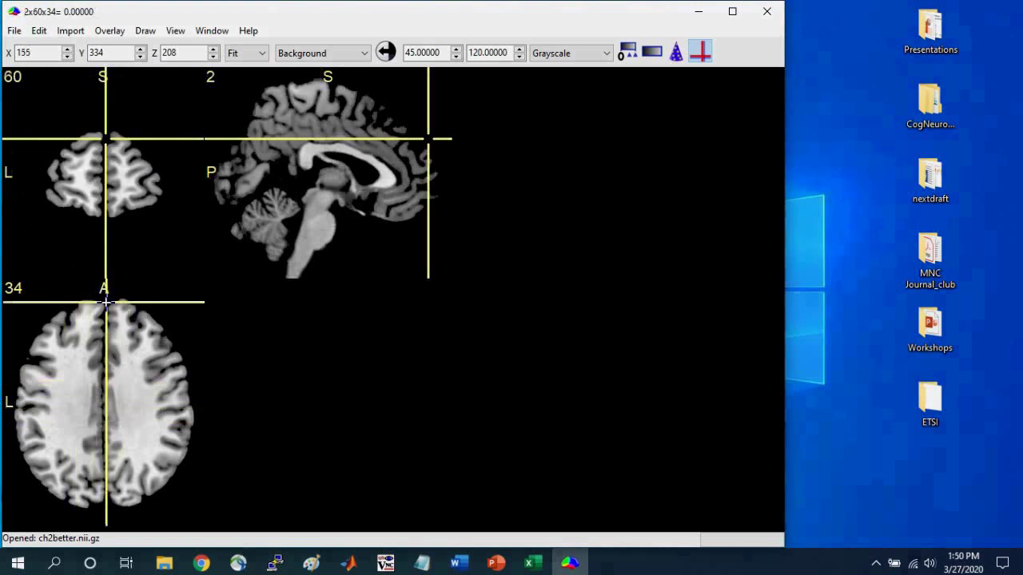
pyautogui.moveTo(105, 302); pyautogui.dragTo(106, 303)
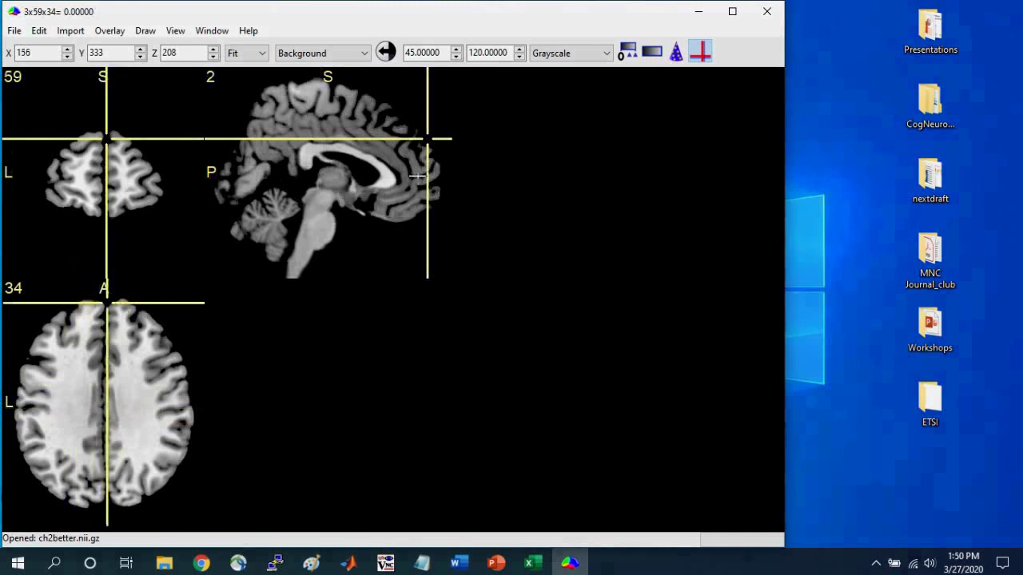
pyautogui.click(214, 177)
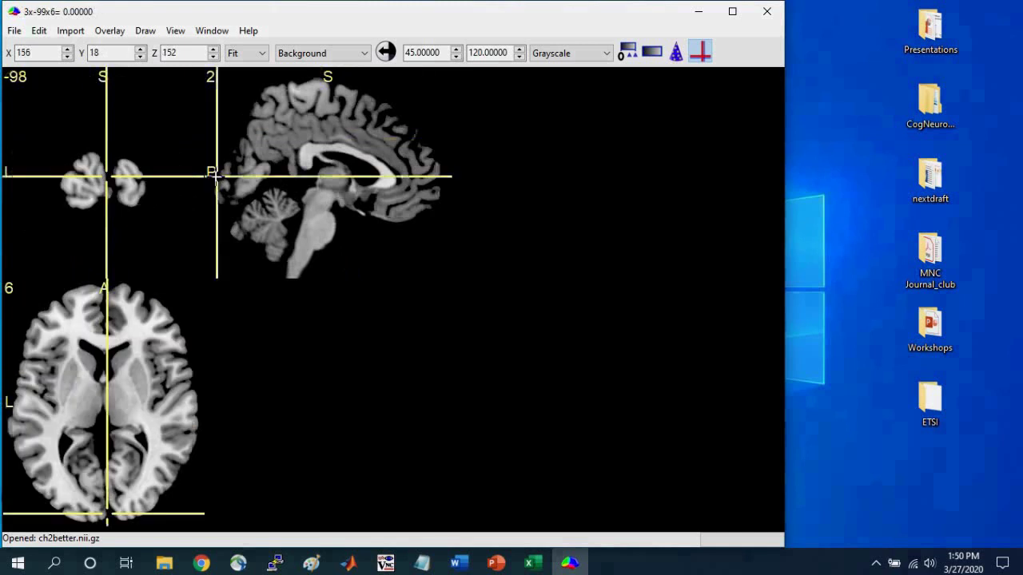
# Step: Sweep the crosshair down the sagittal midline from the top and back up past the brainstem
pyautogui.click(326, 81)
pyautogui.moveTo(326, 81); pyautogui.dragTo(329, 229)
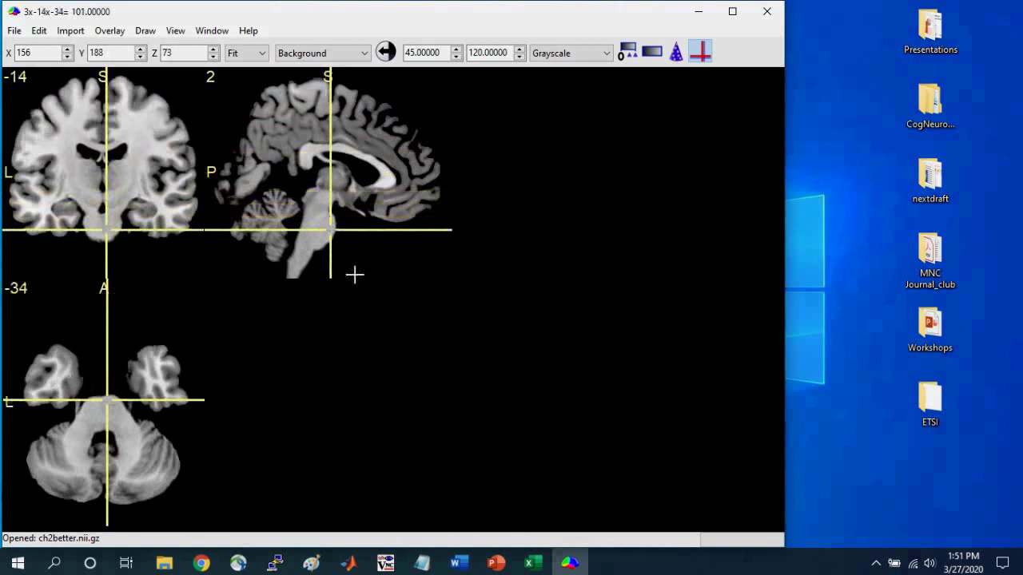
pyautogui.moveTo(329, 231); pyautogui.dragTo(319, 84)
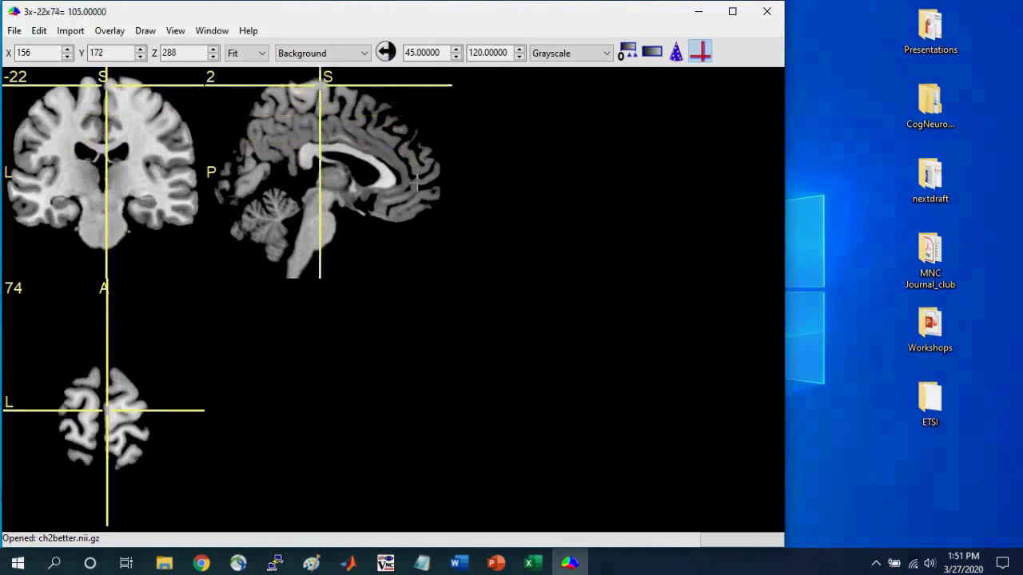
# Step: Move the crosshair from the frontal brain back to the occipital point MNI 3, -81, 10 (intensity 72)
pyautogui.click(439, 168)
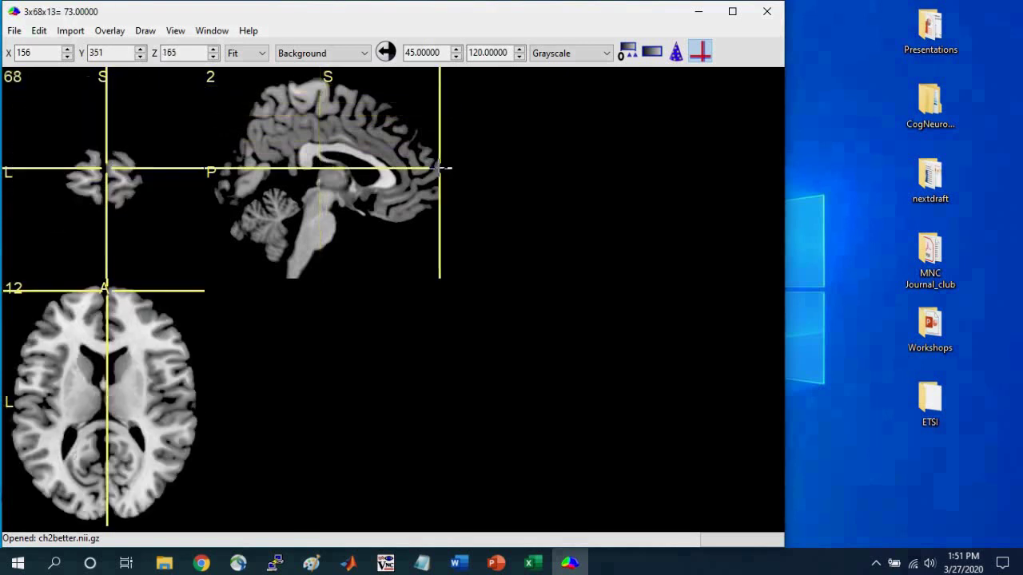
pyautogui.moveTo(439, 168); pyautogui.dragTo(240, 171)
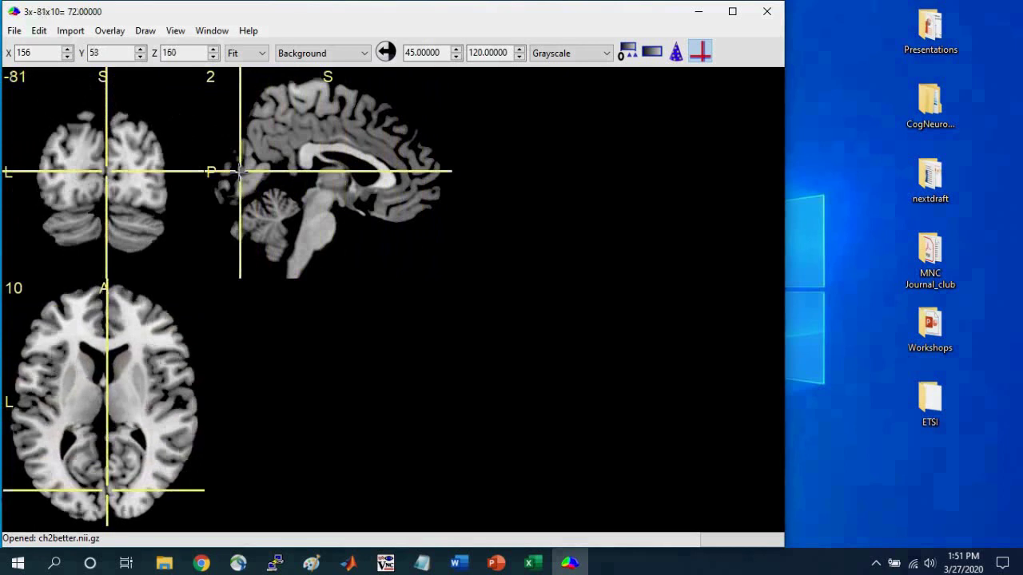
# Step: Open the Brain Navigation Guide from Brain_Navigation_Materials in the workshop materials window
pyautogui.click(165, 564)
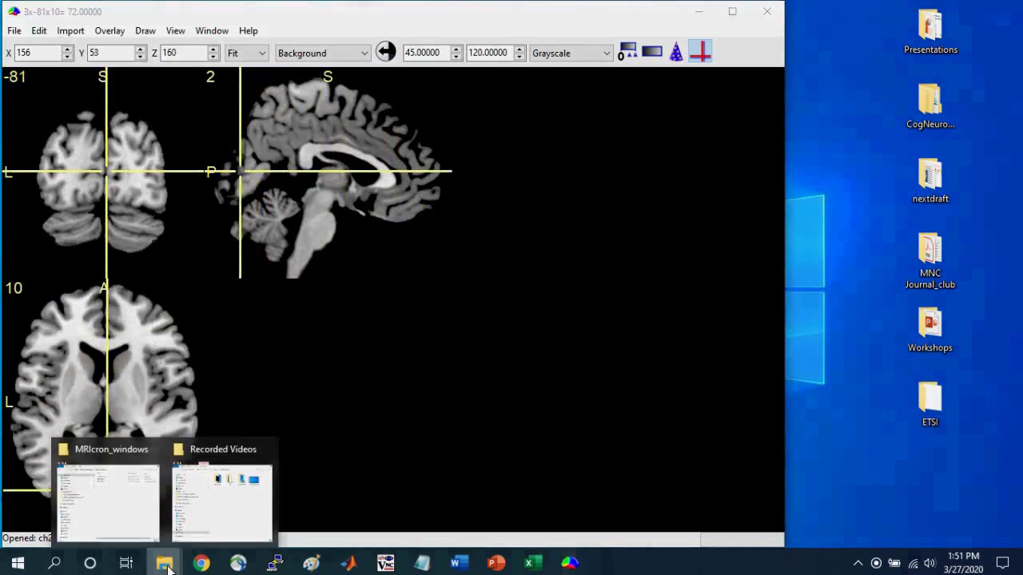
pyautogui.click(132, 528)
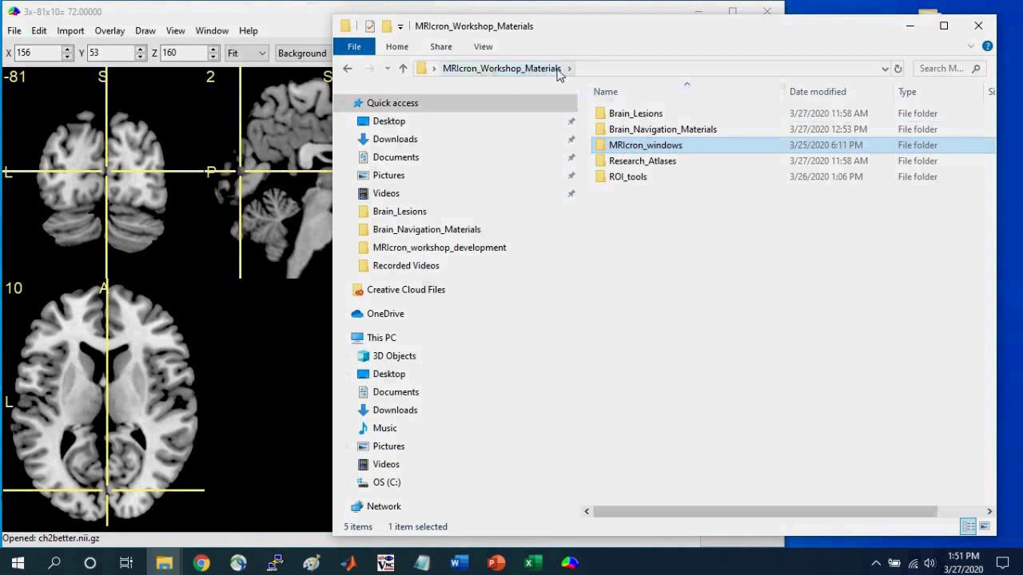
pyautogui.doubleClick(625, 134)
pyautogui.doubleClick(653, 309)
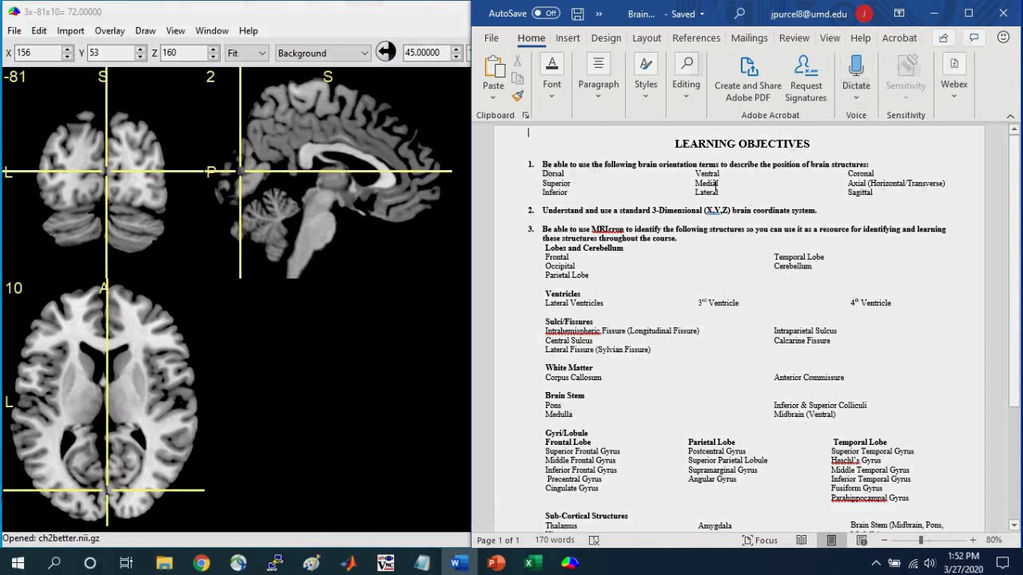
# Step: Narrow MRIcron beside the Word guide and move to the left lateral surface at MNI -52, -81, 7
pyautogui.doubleClick(244, 16)
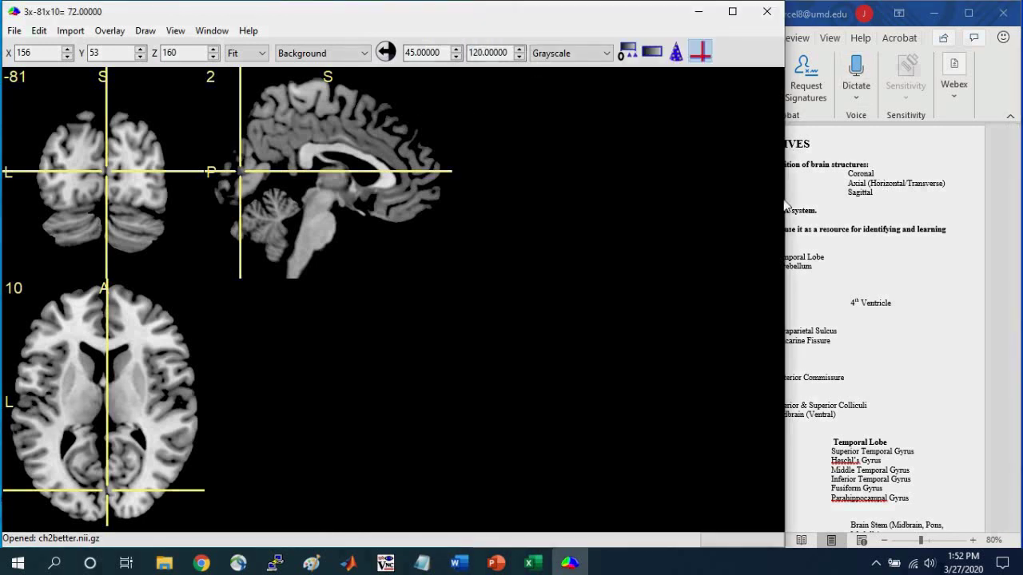
pyautogui.moveTo(787, 198); pyautogui.dragTo(500, 196)
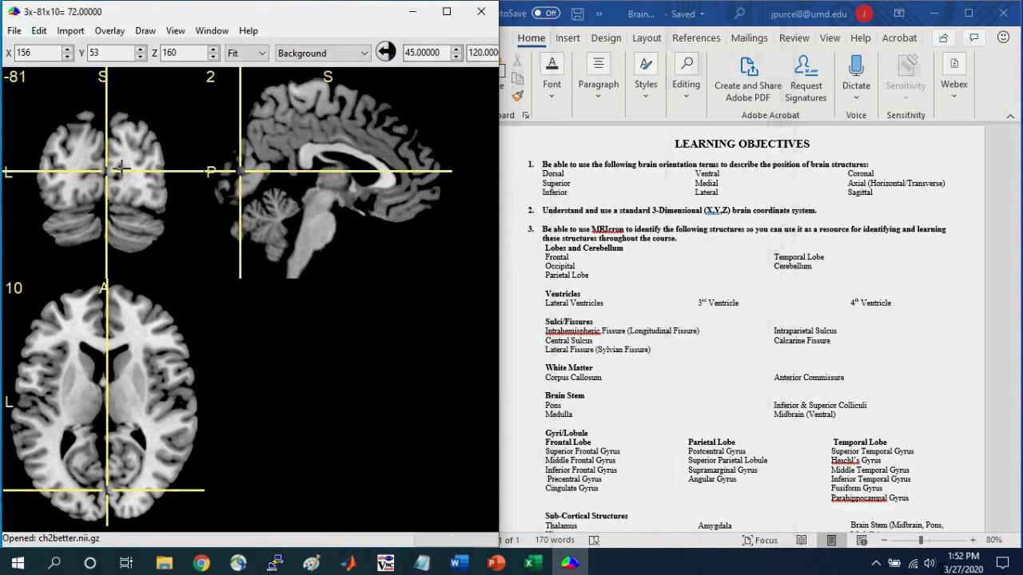
pyautogui.moveTo(103, 171); pyautogui.dragTo(106, 171)
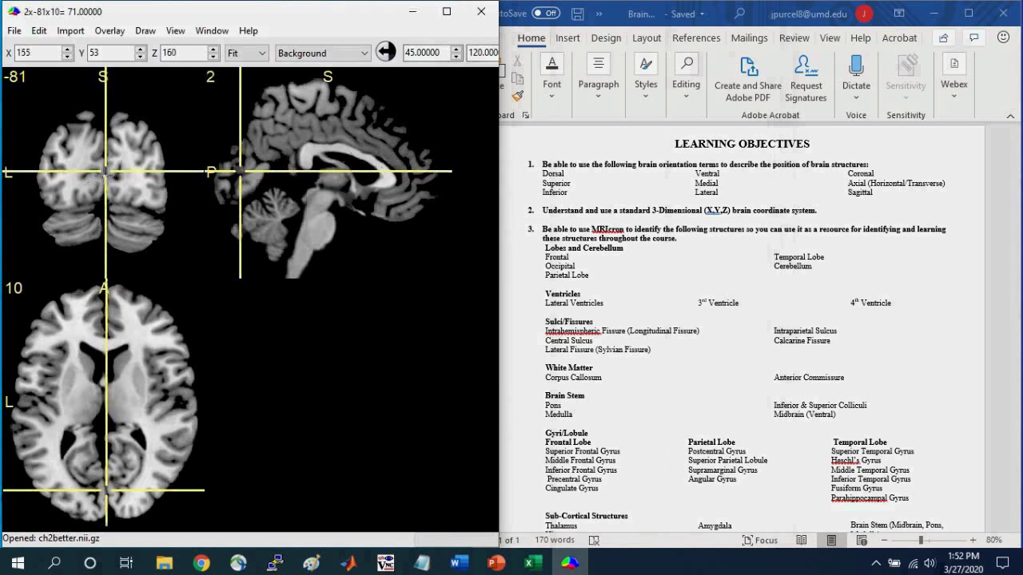
pyautogui.moveTo(104, 173); pyautogui.dragTo(199, 178)
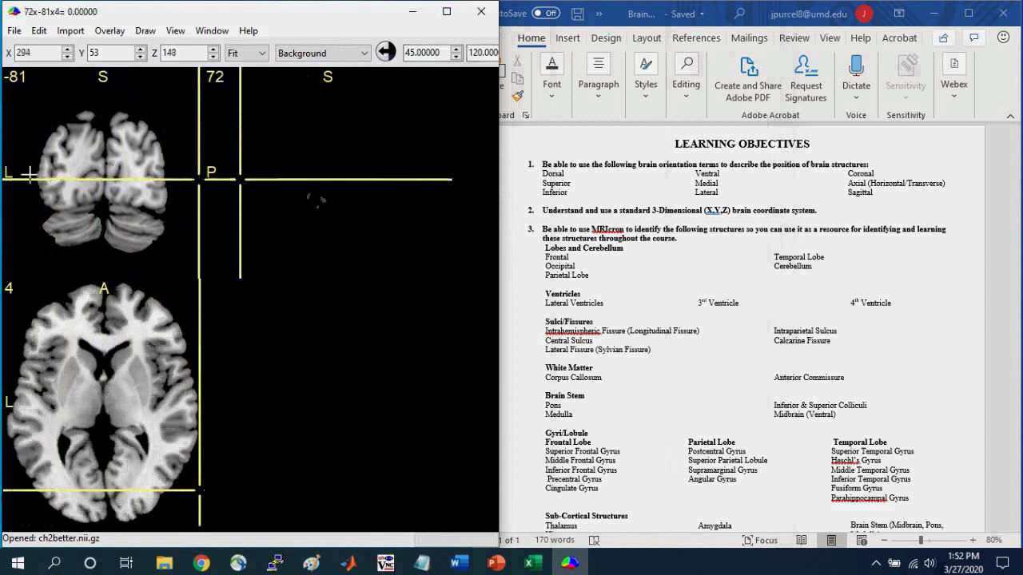
pyautogui.moveTo(28, 174); pyautogui.dragTo(34, 174)
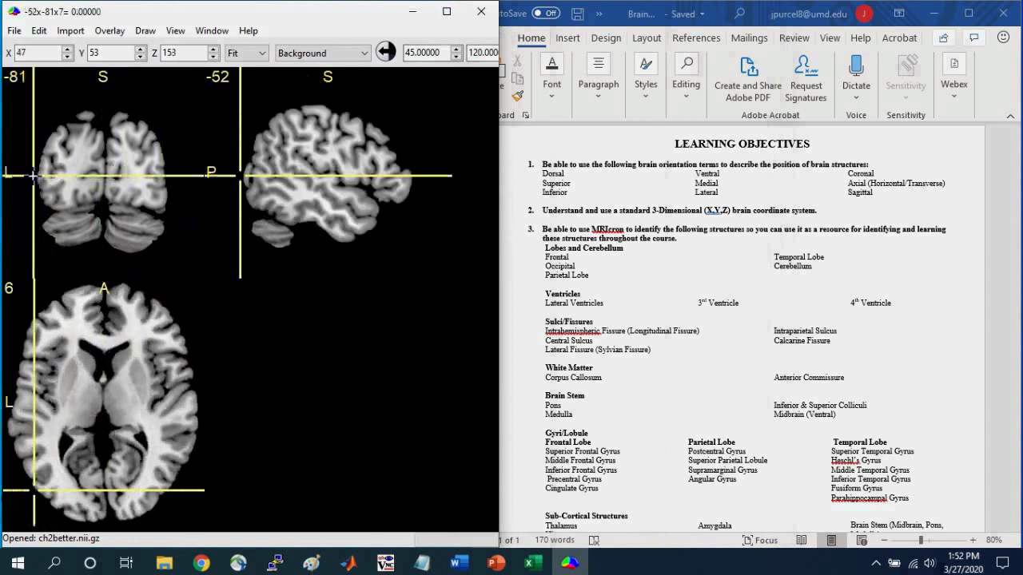
# Step: Bring the Word learning objectives document back in front of the MRIcron viewer
pyautogui.click(587, 196)
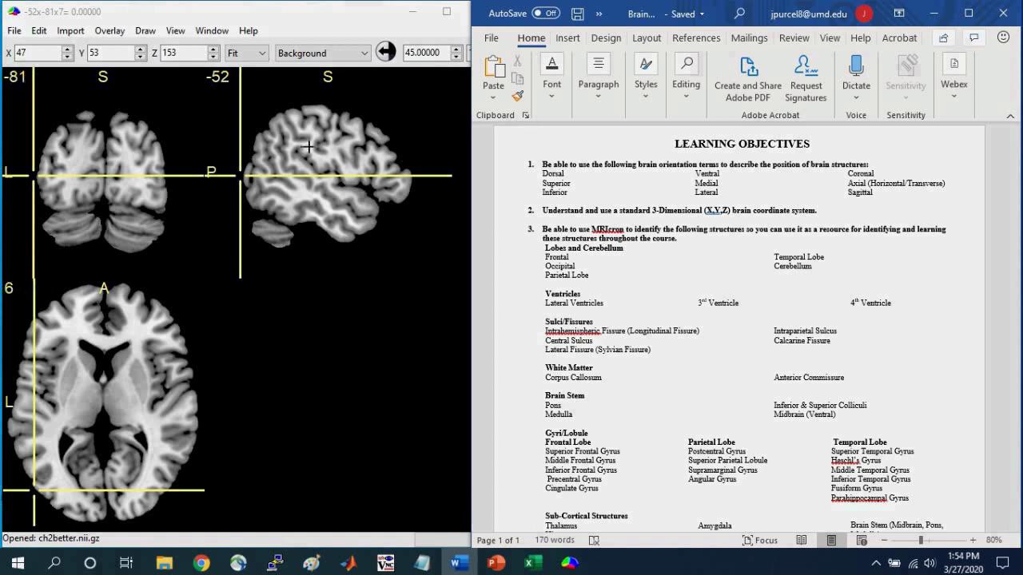
pyautogui.click(175, 32)
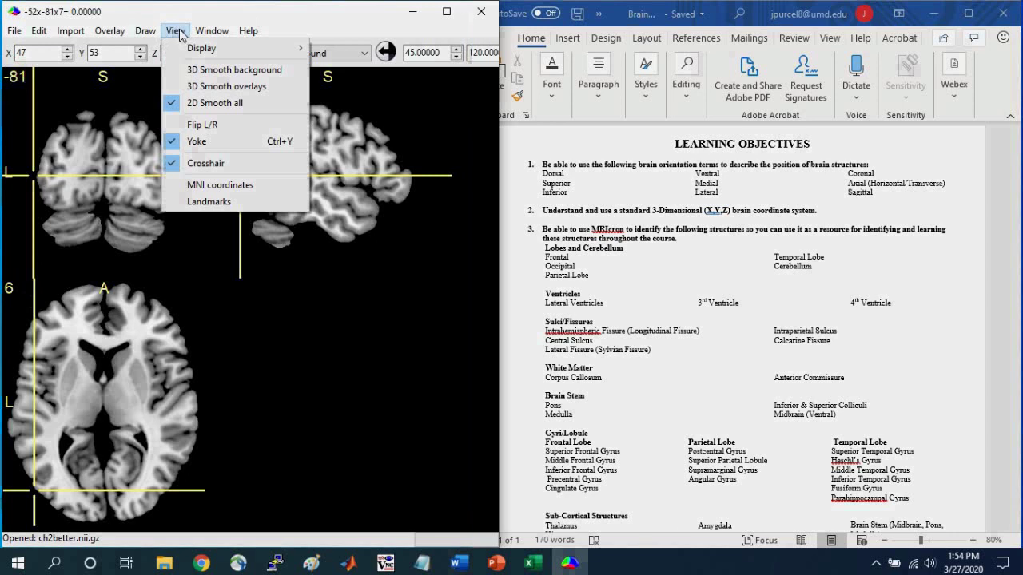
pyautogui.click(201, 186)
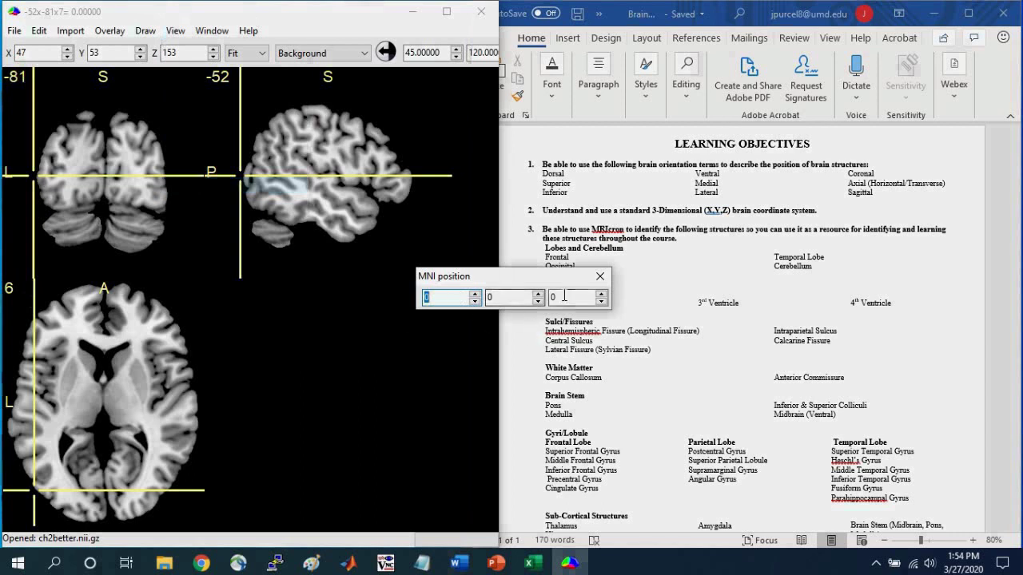
pyautogui.click(476, 293)
pyautogui.click(476, 302)
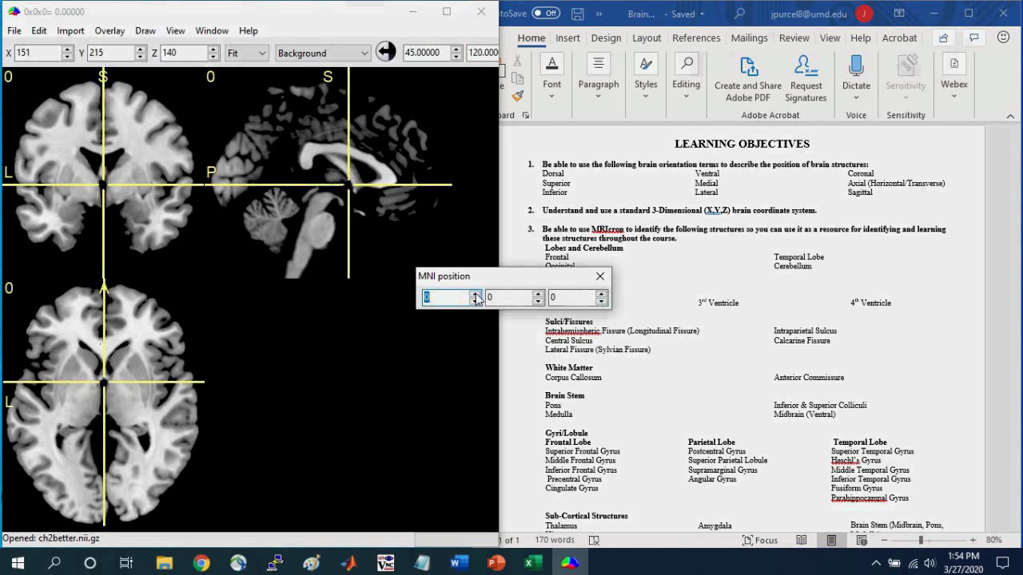
pyautogui.click(475, 294)
pyautogui.click(476, 294)
pyautogui.click(476, 294)
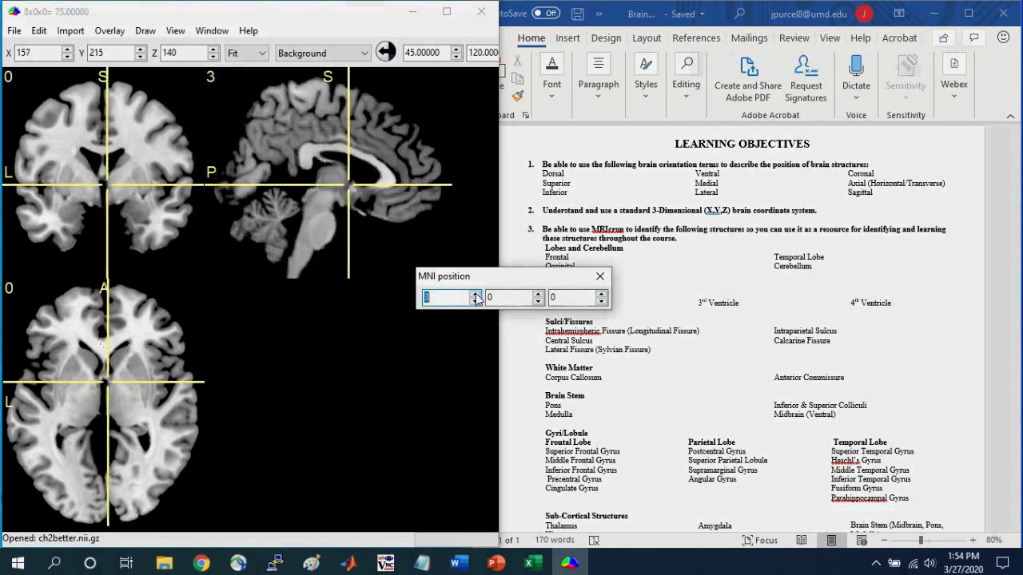
pyautogui.click(476, 294)
pyautogui.click(475, 295)
pyautogui.click(475, 294)
pyautogui.click(475, 294)
pyautogui.click(476, 294)
pyautogui.click(475, 294)
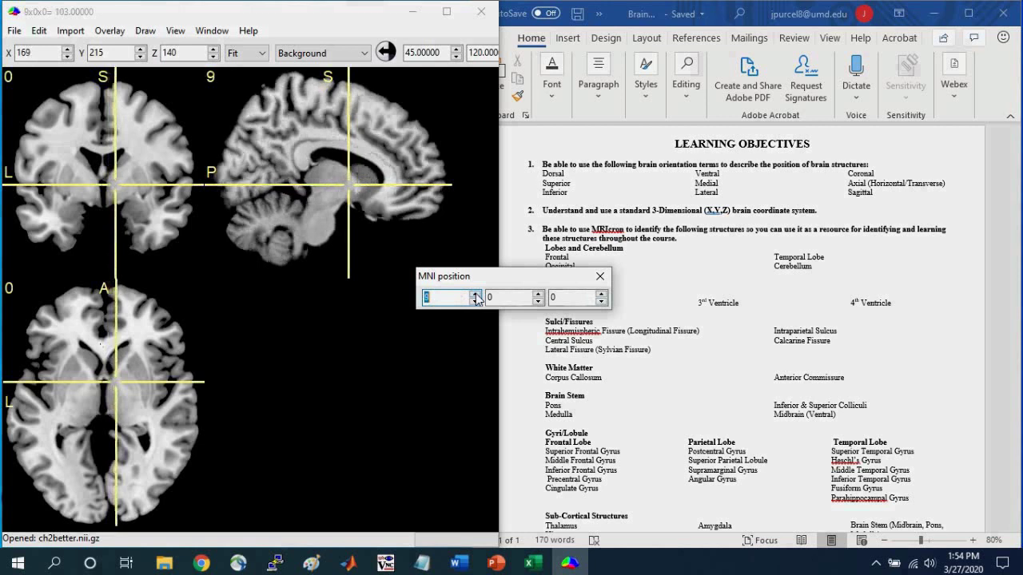
pyautogui.click(476, 294)
pyautogui.click(476, 294)
pyautogui.click(475, 294)
pyautogui.click(475, 294)
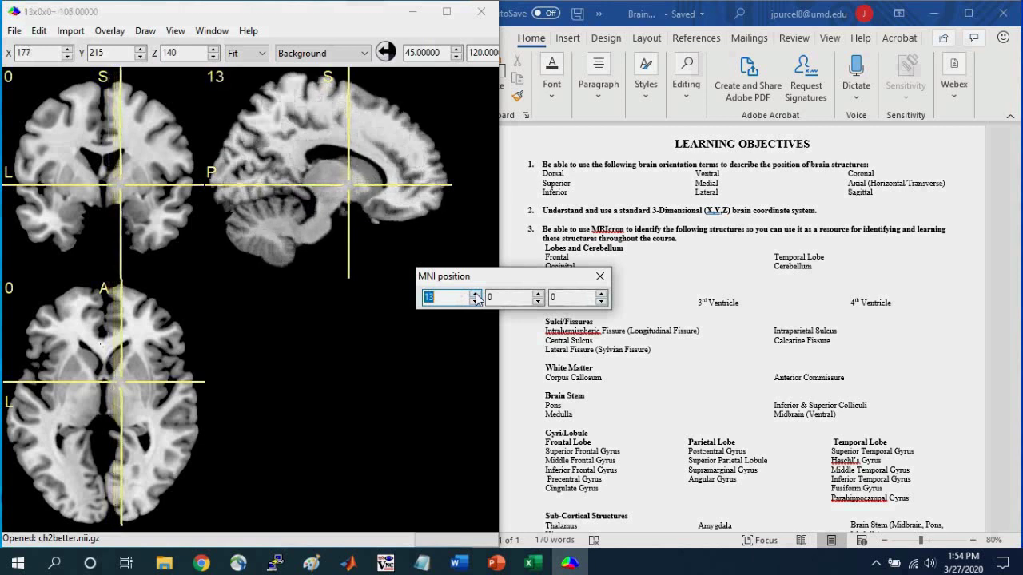
pyautogui.click(475, 302)
pyautogui.click(476, 302)
pyautogui.click(476, 302)
pyautogui.click(476, 302)
pyautogui.click(476, 302)
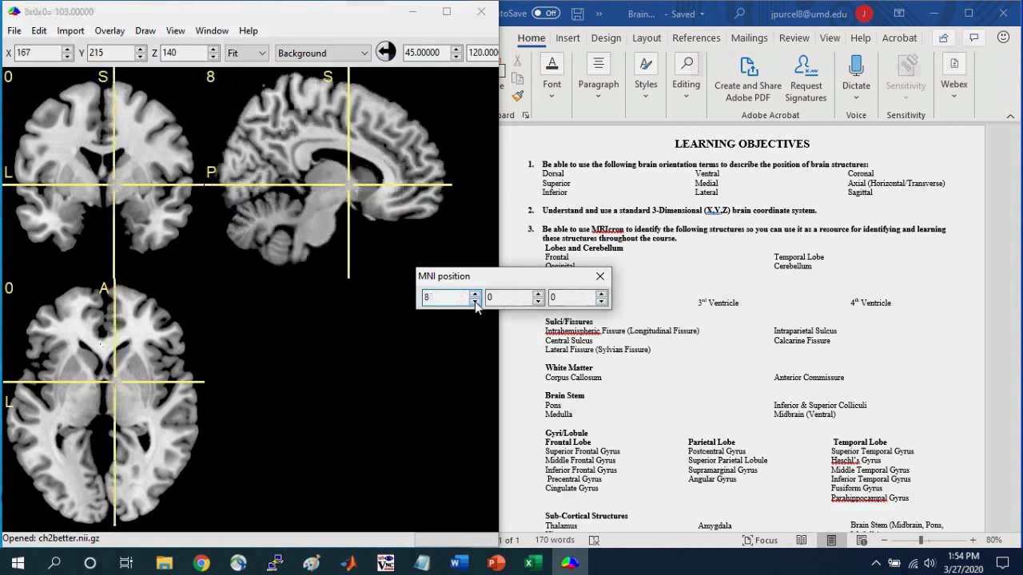
pyautogui.click(475, 302)
pyautogui.click(475, 302)
pyautogui.click(475, 302)
pyautogui.moveTo(476, 302); pyautogui.dragTo(476, 303)
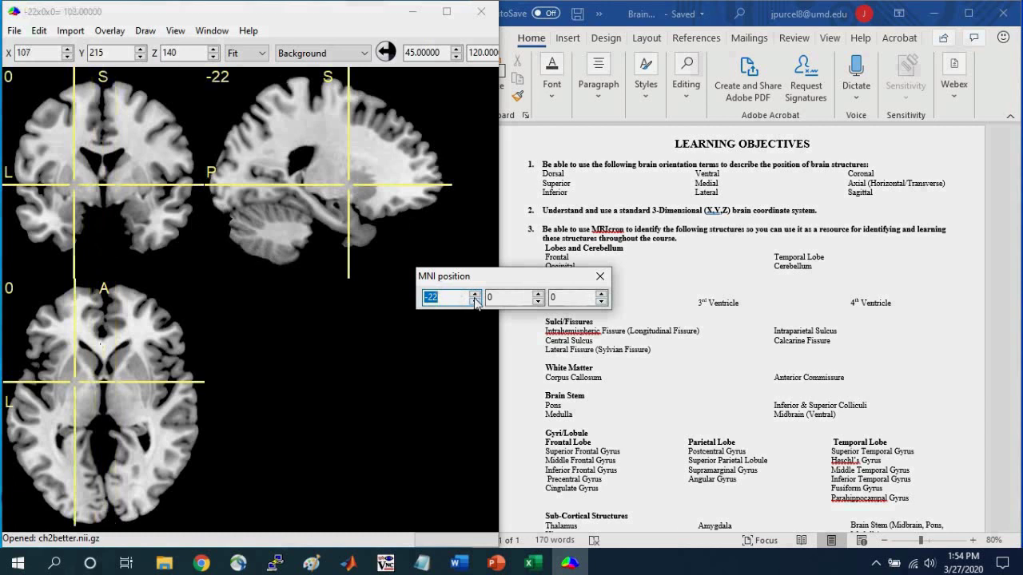
pyautogui.write('0')
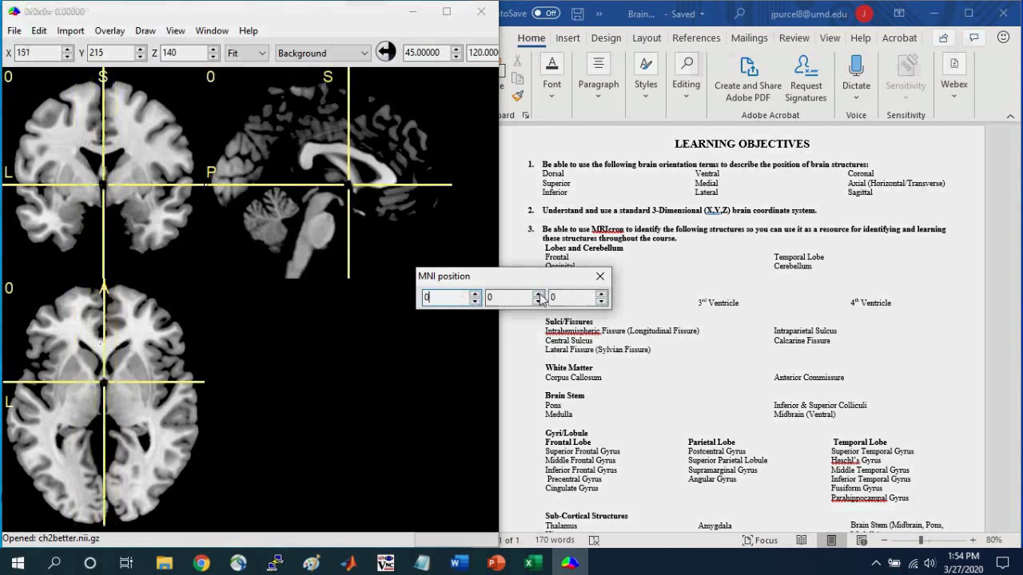
pyautogui.click(539, 293)
pyautogui.click(538, 294)
pyautogui.click(539, 294)
pyautogui.click(538, 294)
pyautogui.click(538, 293)
pyautogui.click(538, 293)
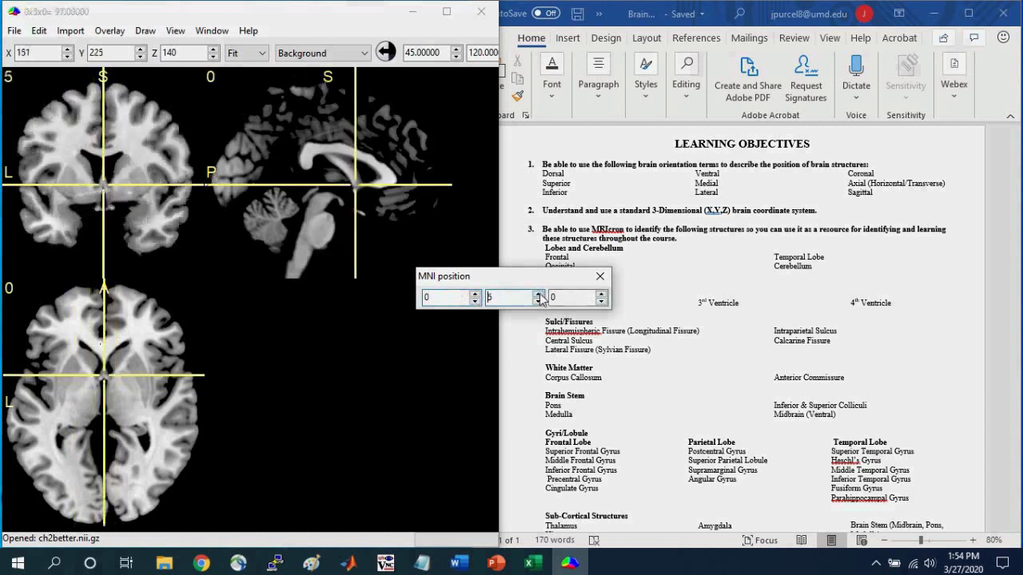
pyautogui.click(538, 294)
pyautogui.click(539, 293)
pyautogui.click(539, 294)
pyautogui.click(538, 293)
pyautogui.click(539, 293)
pyautogui.click(539, 293)
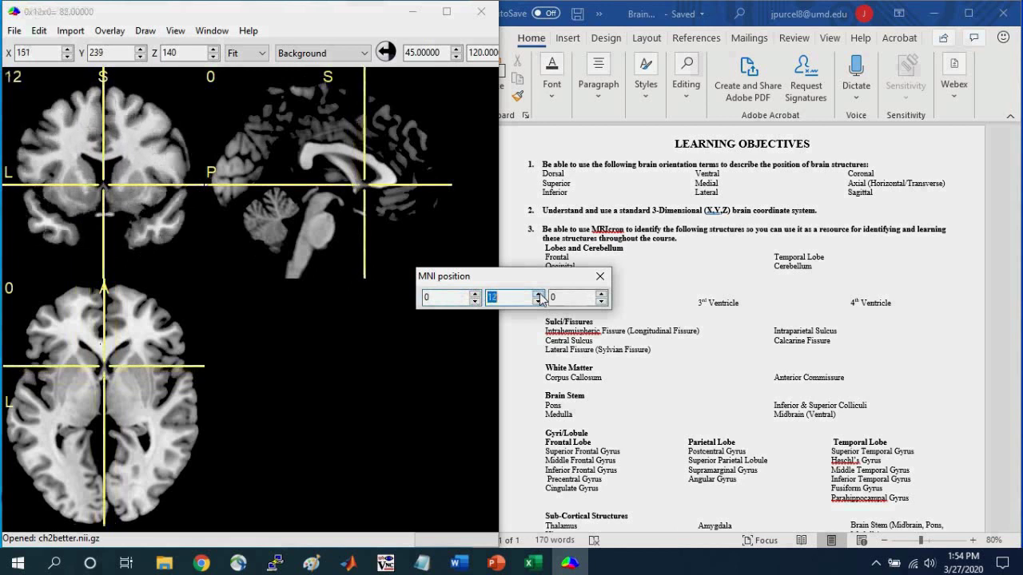
pyautogui.click(539, 293)
pyautogui.click(538, 294)
pyautogui.click(539, 294)
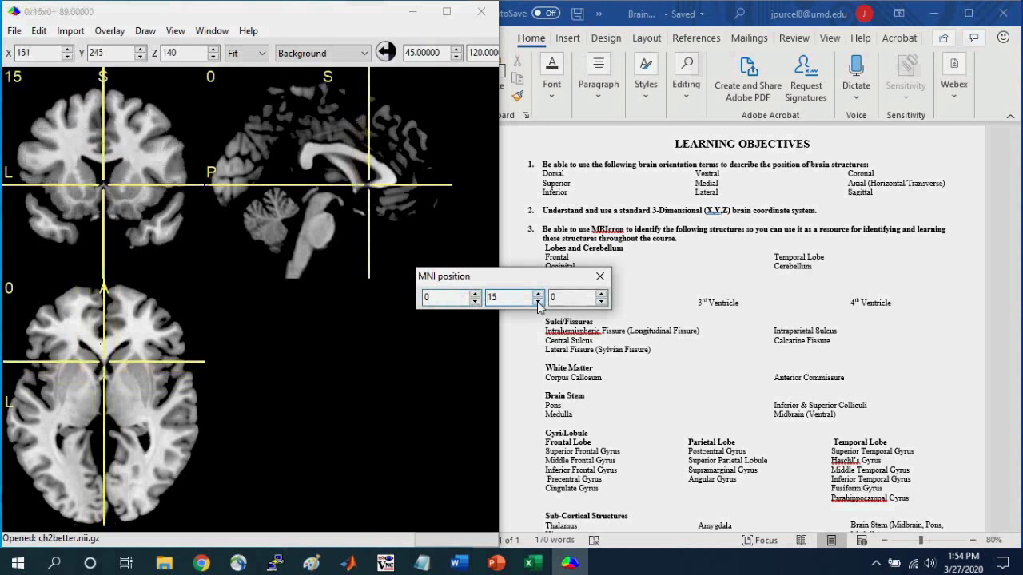
pyautogui.moveTo(539, 301); pyautogui.dragTo(538, 296)
pyautogui.click(539, 293)
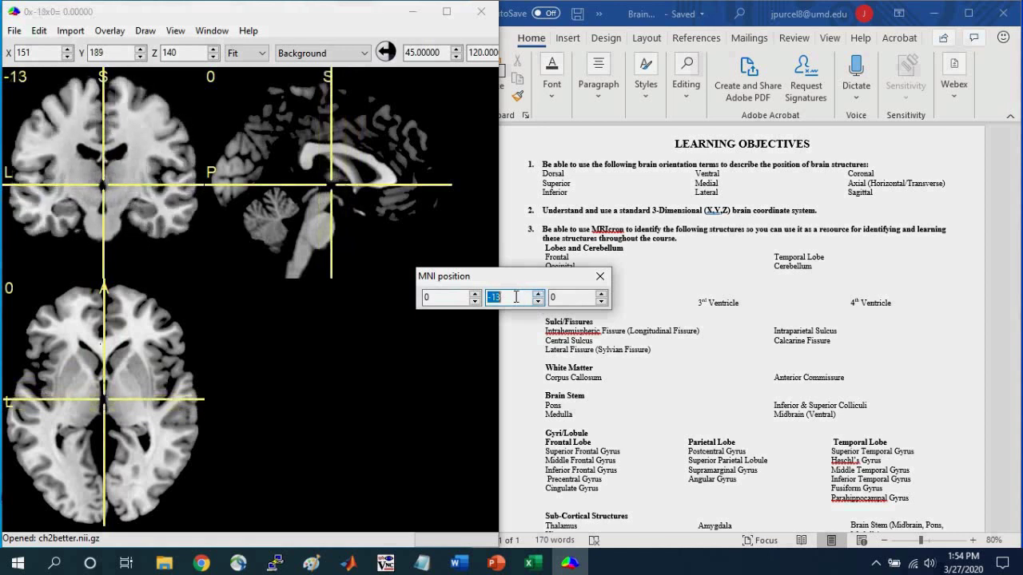
pyautogui.write('0')
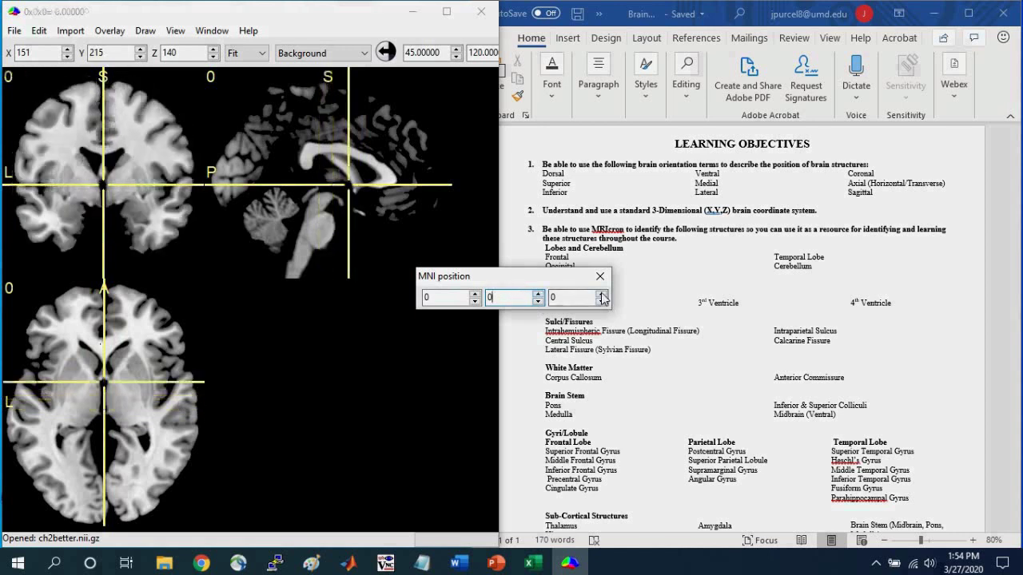
pyautogui.click(602, 295)
pyautogui.click(602, 294)
pyautogui.click(601, 294)
pyautogui.click(602, 294)
pyautogui.click(602, 294)
pyautogui.click(601, 294)
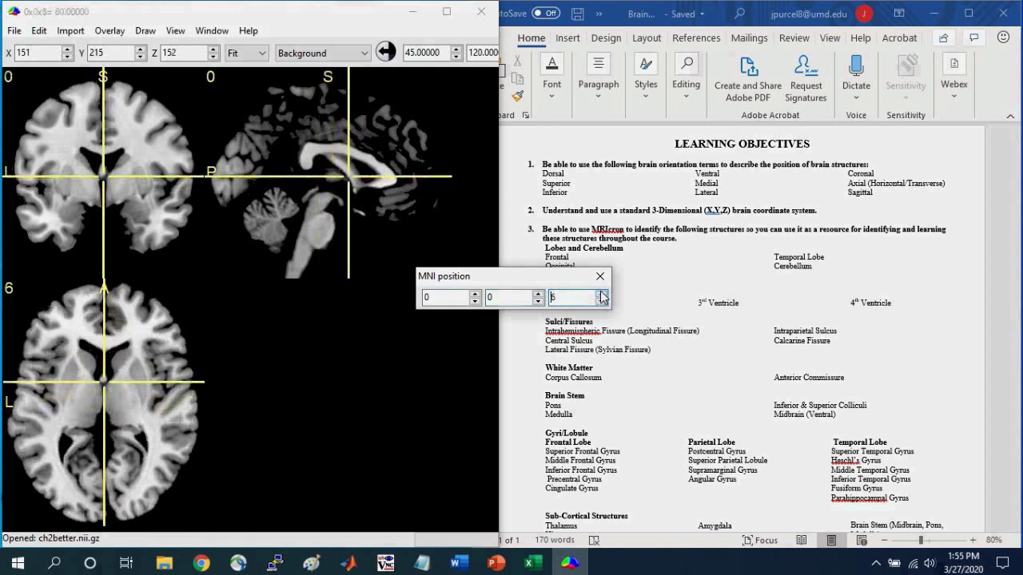
pyautogui.click(602, 294)
pyautogui.click(602, 294)
pyautogui.click(602, 294)
pyautogui.click(602, 294)
pyautogui.click(602, 294)
pyautogui.click(602, 294)
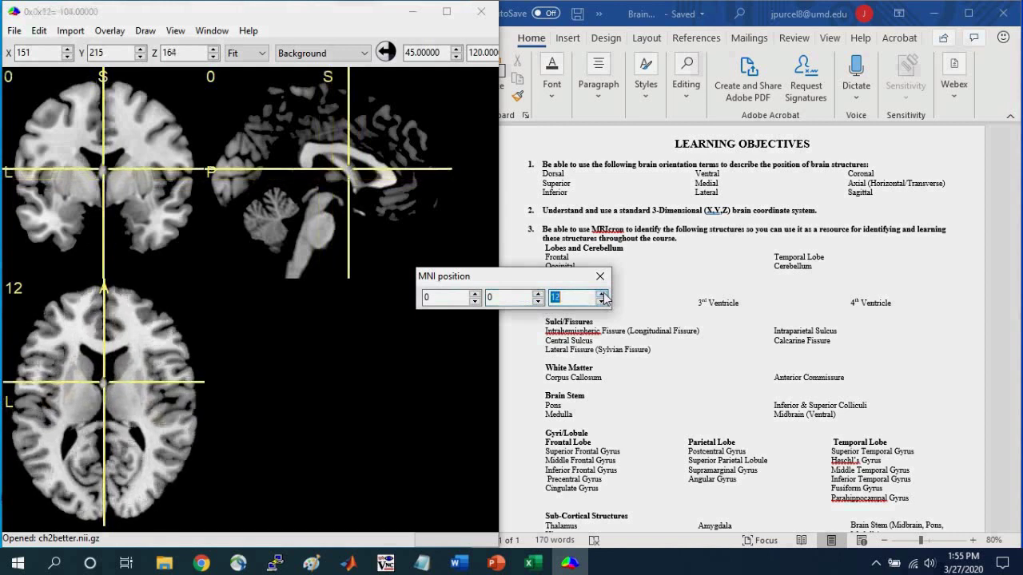
pyautogui.click(602, 294)
pyautogui.click(602, 294)
pyautogui.click(603, 295)
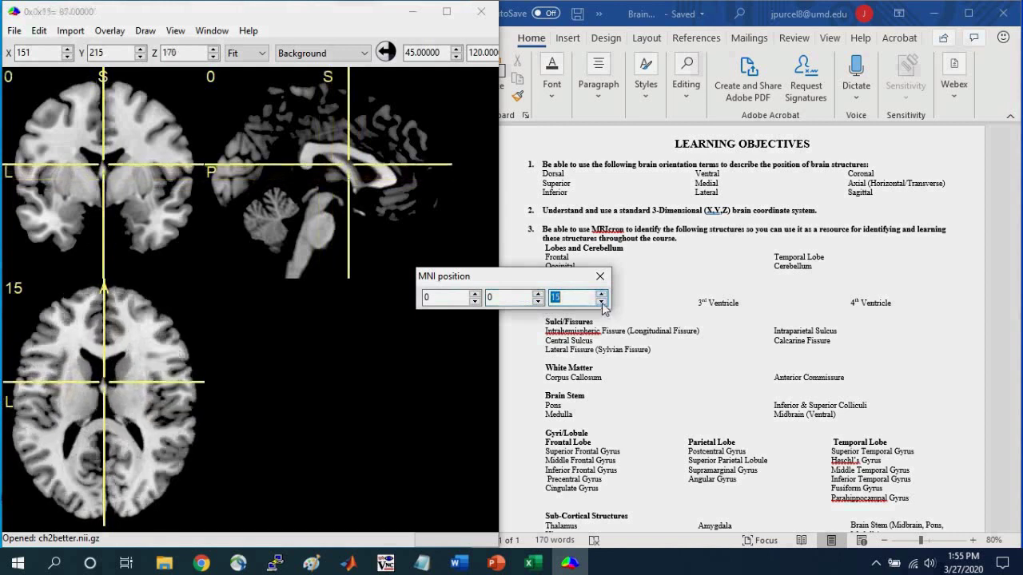
pyautogui.moveTo(603, 303); pyautogui.dragTo(603, 304)
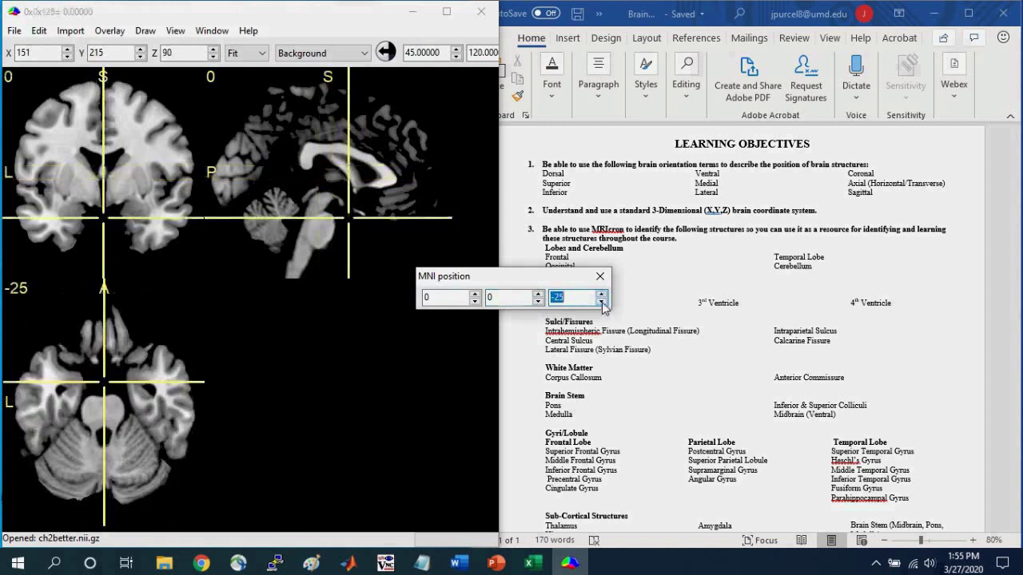
pyautogui.click(603, 304)
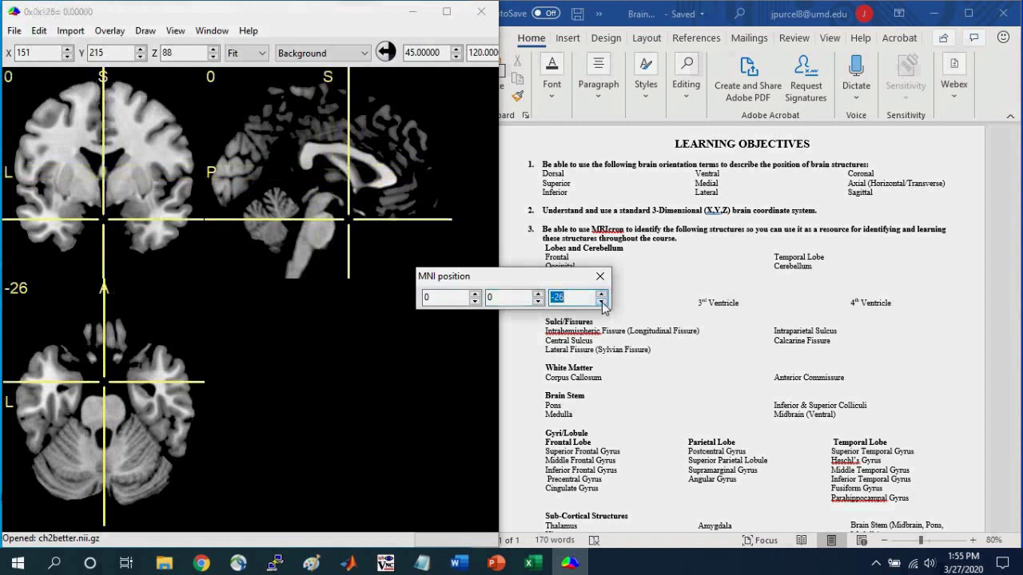
pyautogui.write('0')
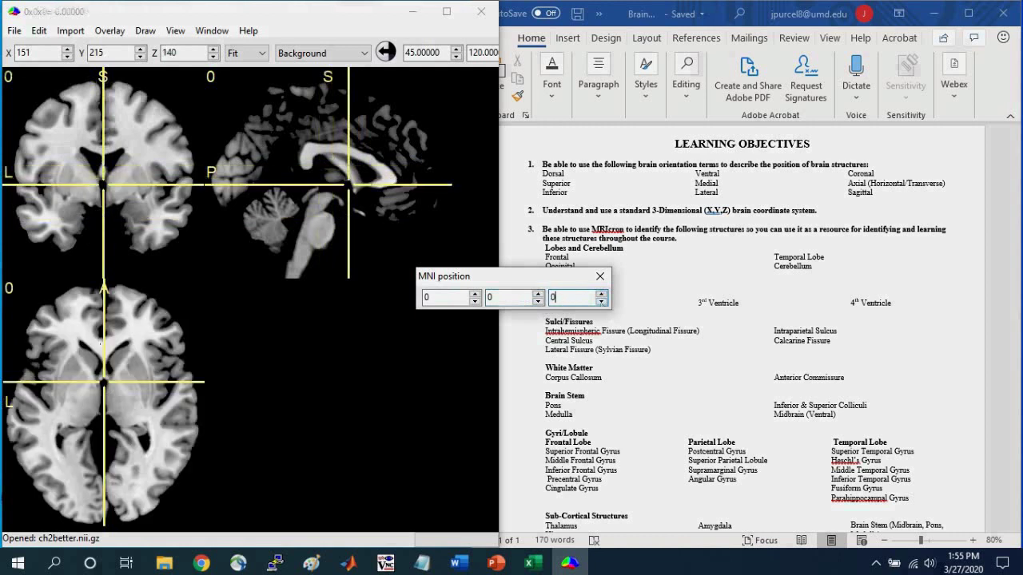
pyautogui.click(540, 294)
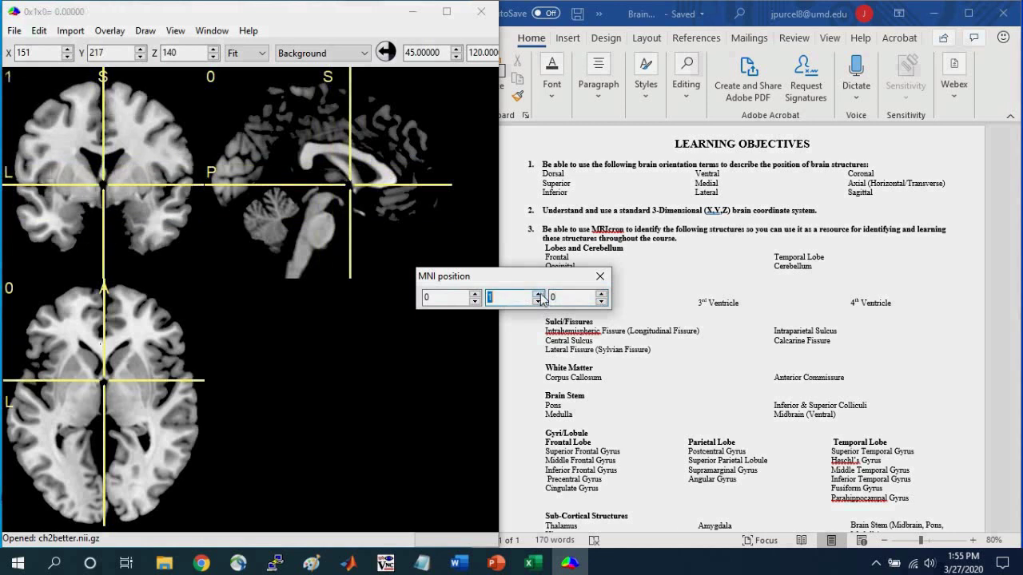
pyautogui.click(539, 294)
pyautogui.click(539, 294)
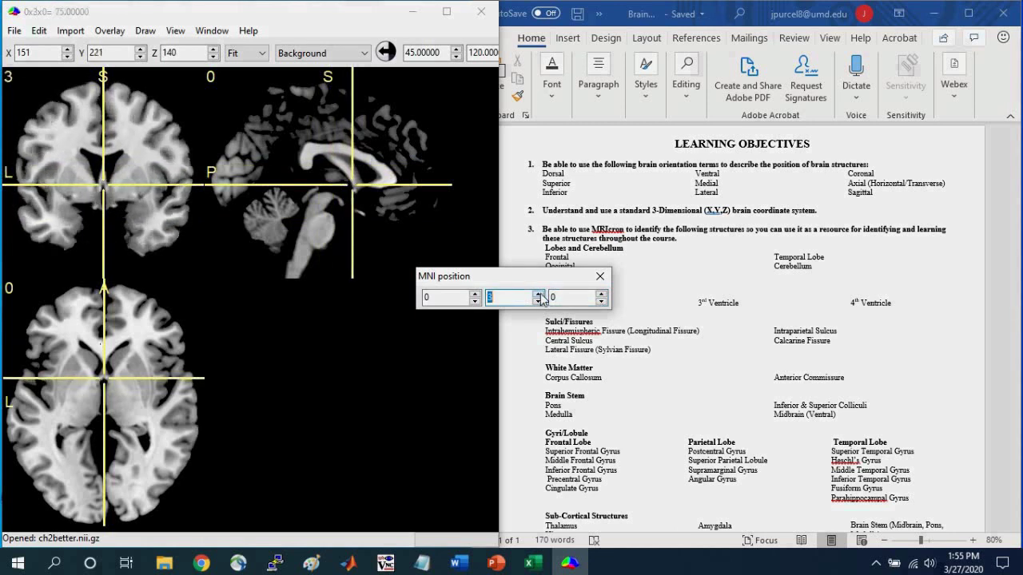
pyautogui.click(540, 294)
pyautogui.click(539, 294)
pyautogui.click(539, 294)
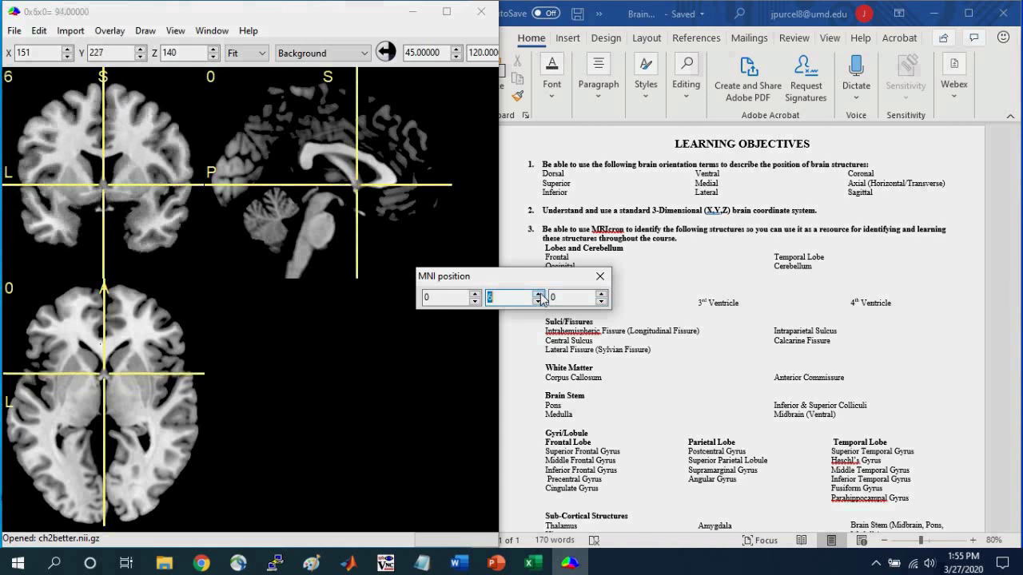
pyautogui.click(540, 294)
pyautogui.click(539, 294)
pyautogui.click(539, 294)
pyautogui.click(539, 294)
pyautogui.click(540, 295)
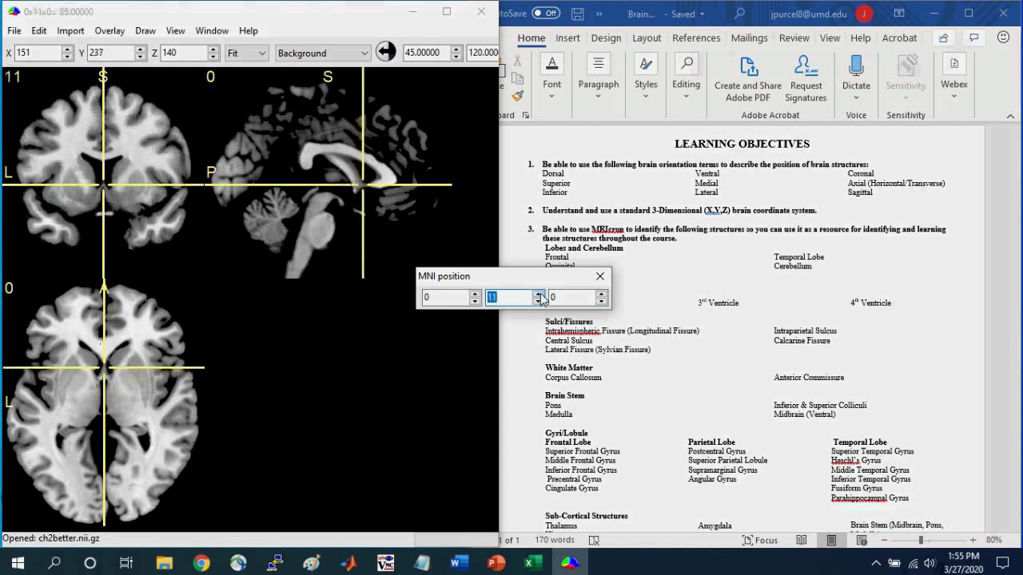
pyautogui.click(539, 294)
pyautogui.click(539, 294)
pyautogui.click(540, 295)
pyautogui.click(540, 294)
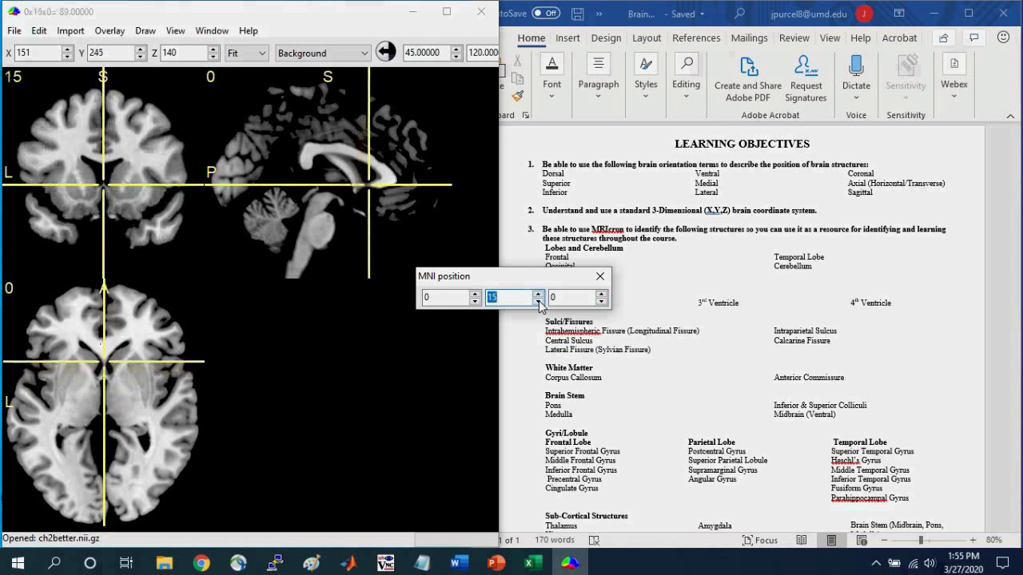
pyautogui.moveTo(539, 300); pyautogui.dragTo(539, 300)
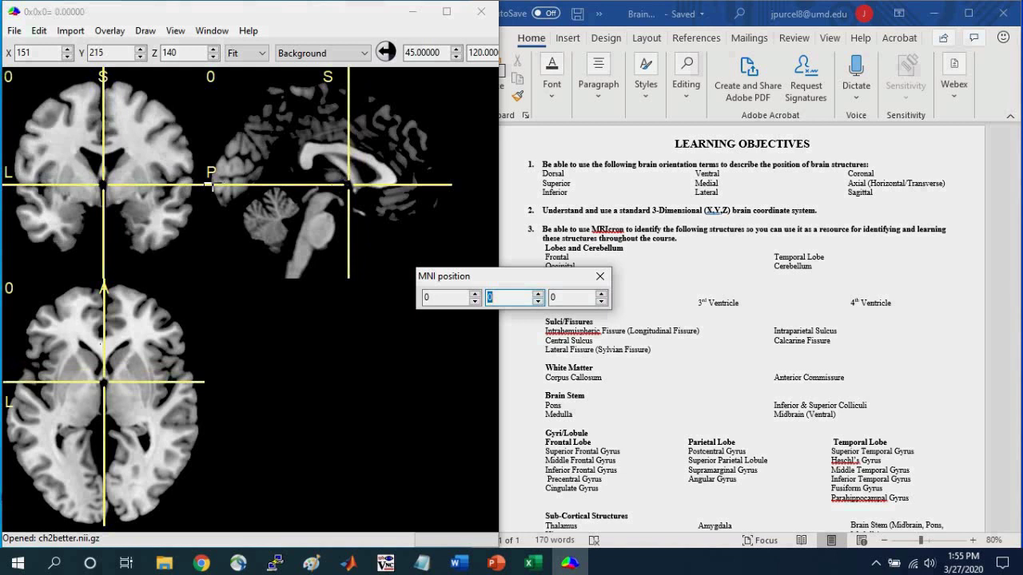
# Step: On the sagittal slice, move the crosshair to the back, then the frontal pole, then the centre
pyautogui.click(212, 183)
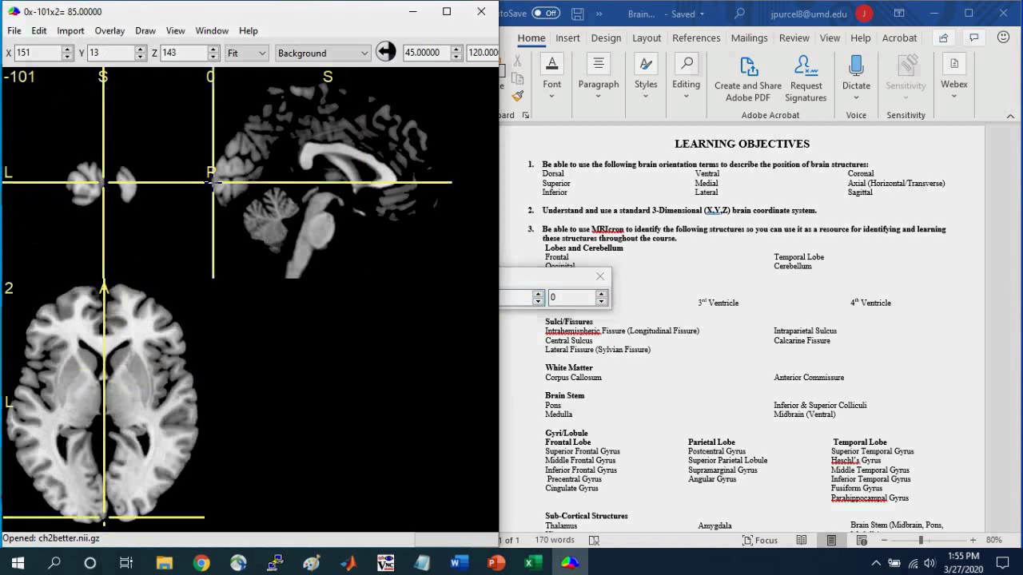
pyautogui.moveTo(212, 183); pyautogui.dragTo(208, 185)
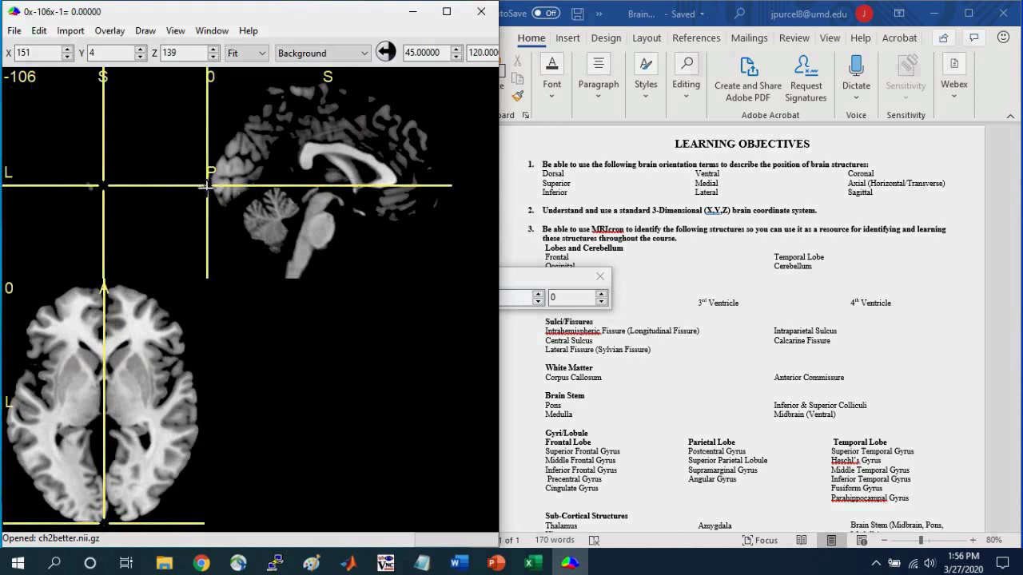
pyautogui.moveTo(444, 185); pyautogui.dragTo(450, 185)
pyautogui.moveTo(447, 184); pyautogui.dragTo(447, 185)
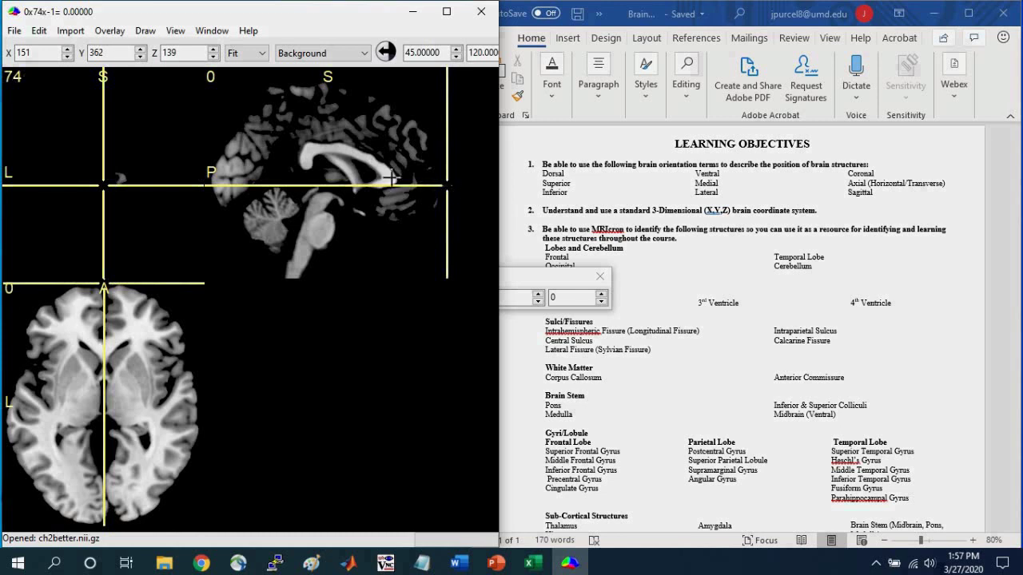
pyautogui.click(330, 174)
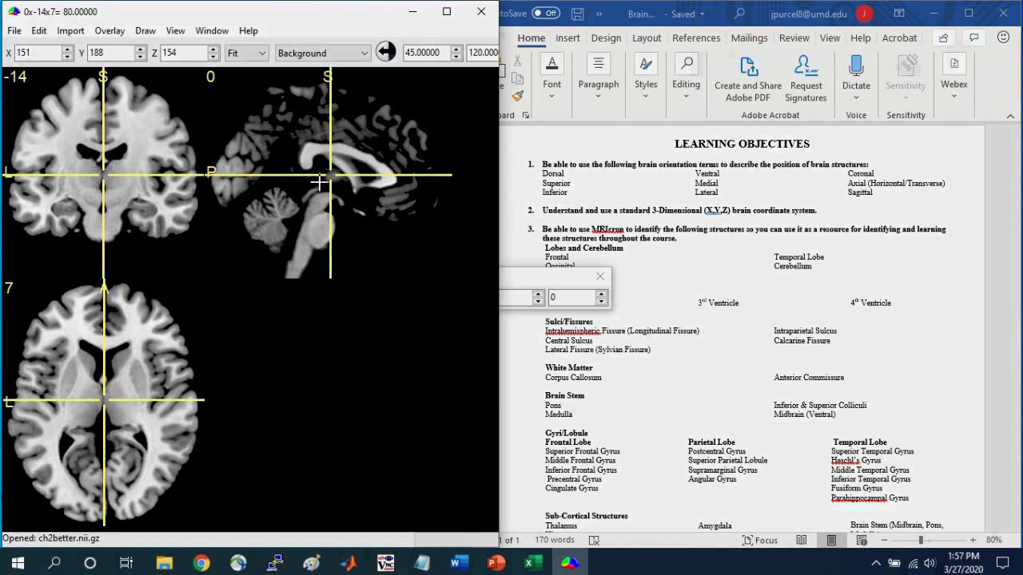
# Step: Raise the voxel X coordinate from 151 to 168, moving the sagittal slice right
pyautogui.click(33, 51)
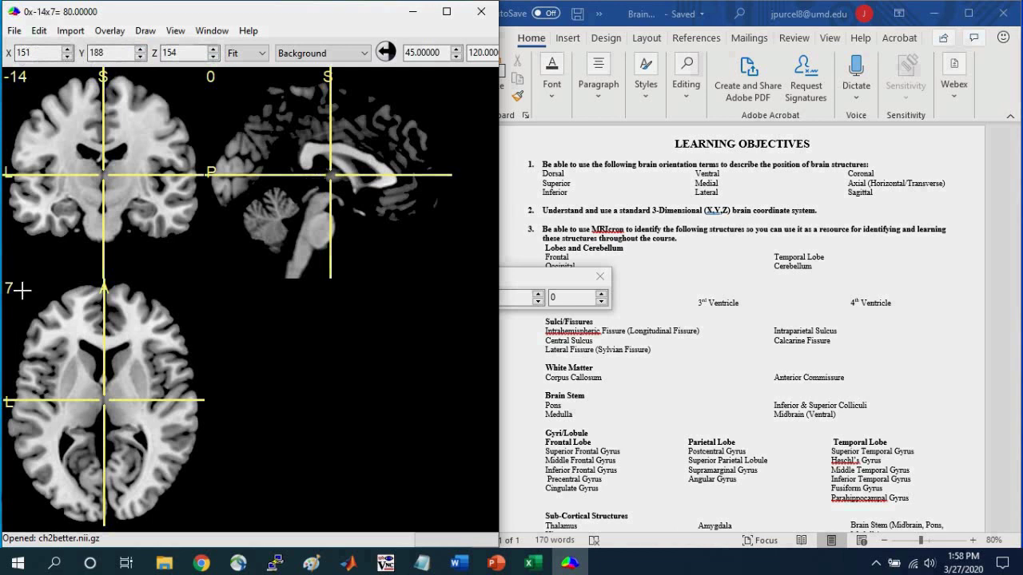
pyautogui.click(68, 50)
pyautogui.click(68, 49)
pyautogui.click(68, 50)
pyautogui.click(68, 50)
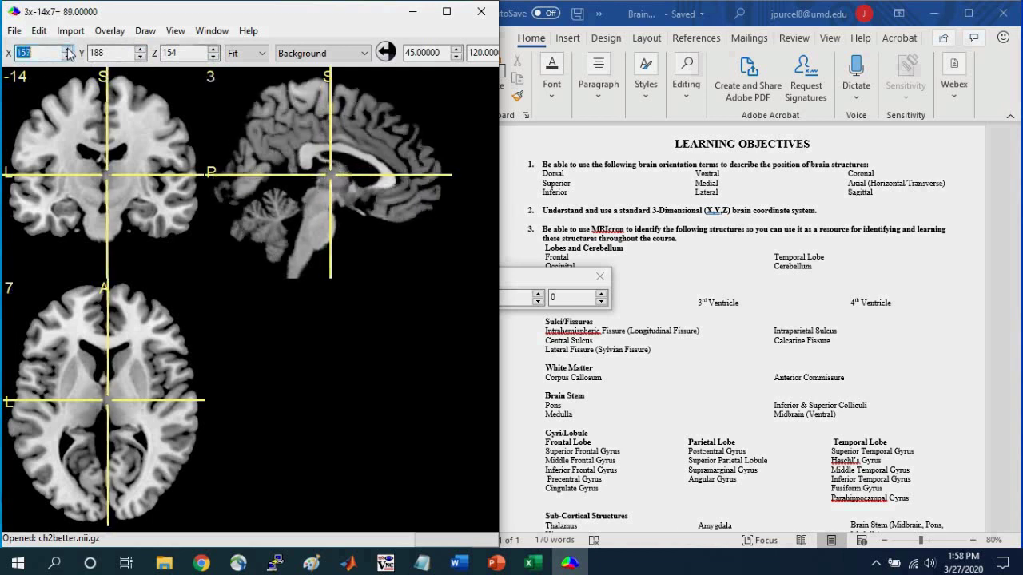
pyautogui.click(68, 50)
pyautogui.click(68, 50)
pyautogui.click(68, 50)
pyautogui.click(68, 50)
pyautogui.click(68, 50)
pyautogui.click(68, 49)
pyautogui.click(68, 50)
pyautogui.click(68, 50)
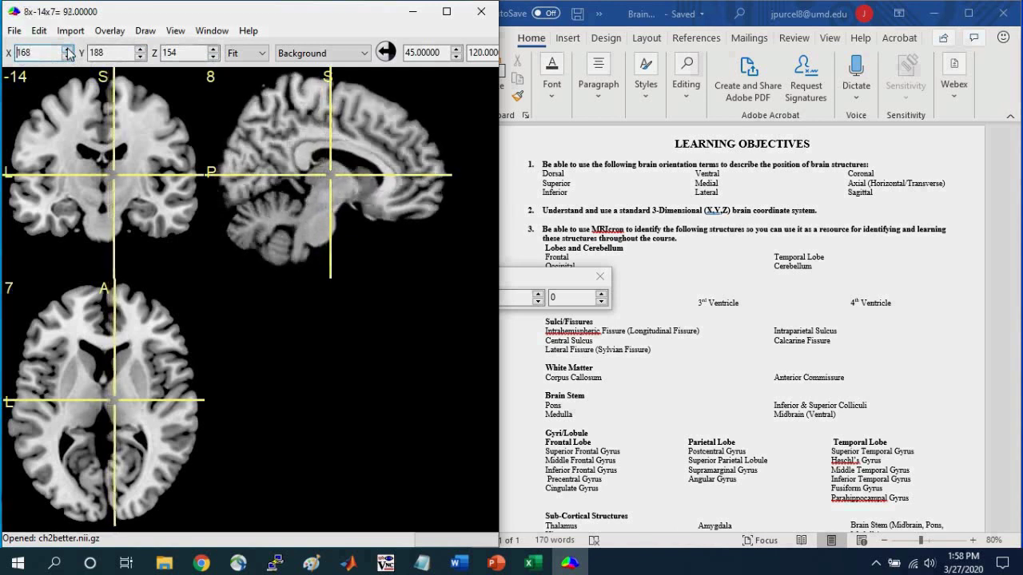
pyautogui.click(68, 49)
pyautogui.click(68, 49)
pyautogui.click(68, 57)
pyautogui.click(68, 57)
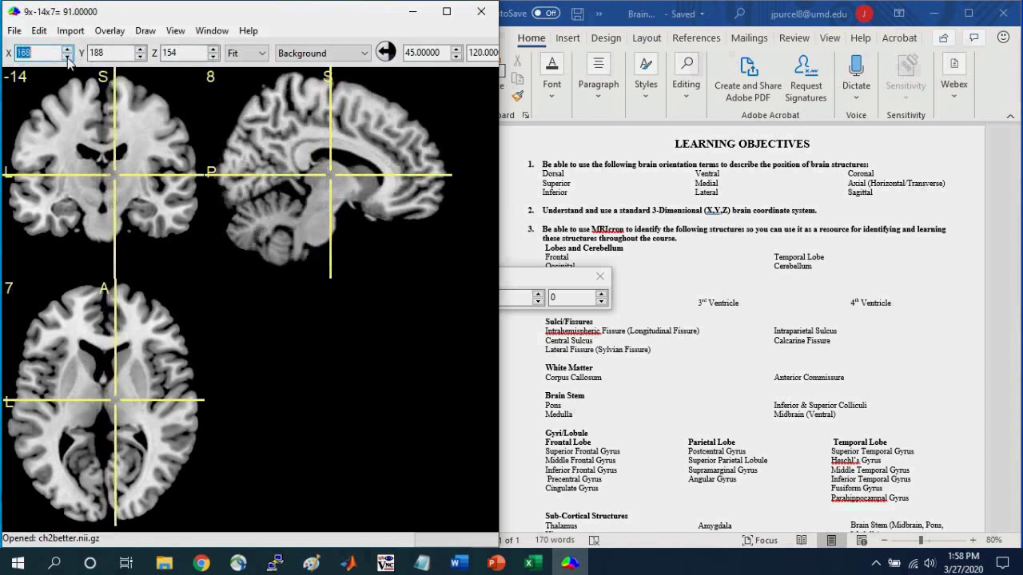
# Step: Step the X coordinate back down toward the midline
pyautogui.click(68, 57)
pyautogui.click(68, 57)
pyautogui.click(68, 57)
pyautogui.click(68, 57)
pyautogui.click(68, 58)
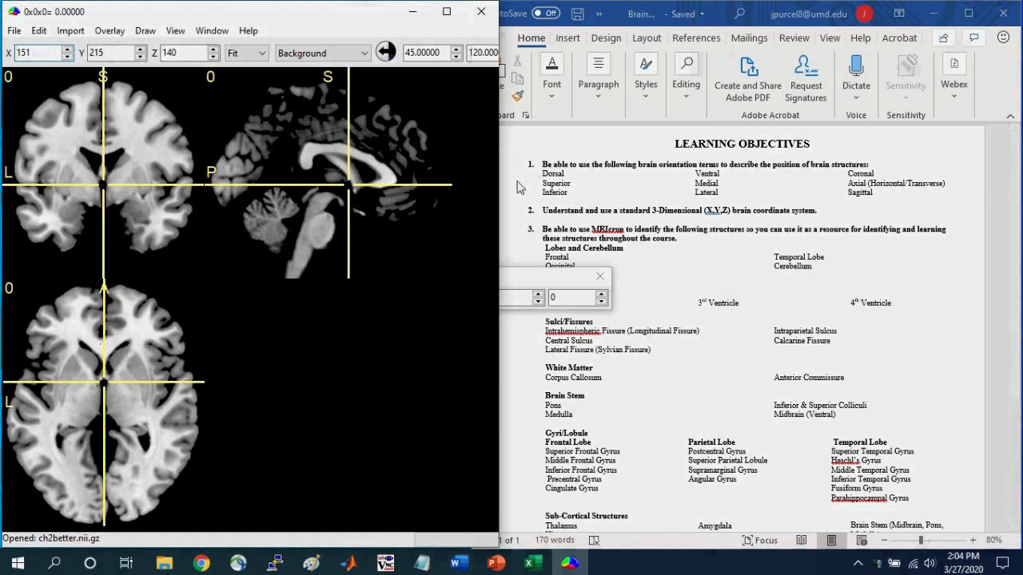
# Step: Widen MRIcron to reveal the colour-scale settings and move the crosshair to MNI 8, -5, 48
pyautogui.moveTo(500, 184); pyautogui.dragTo(666, 188)
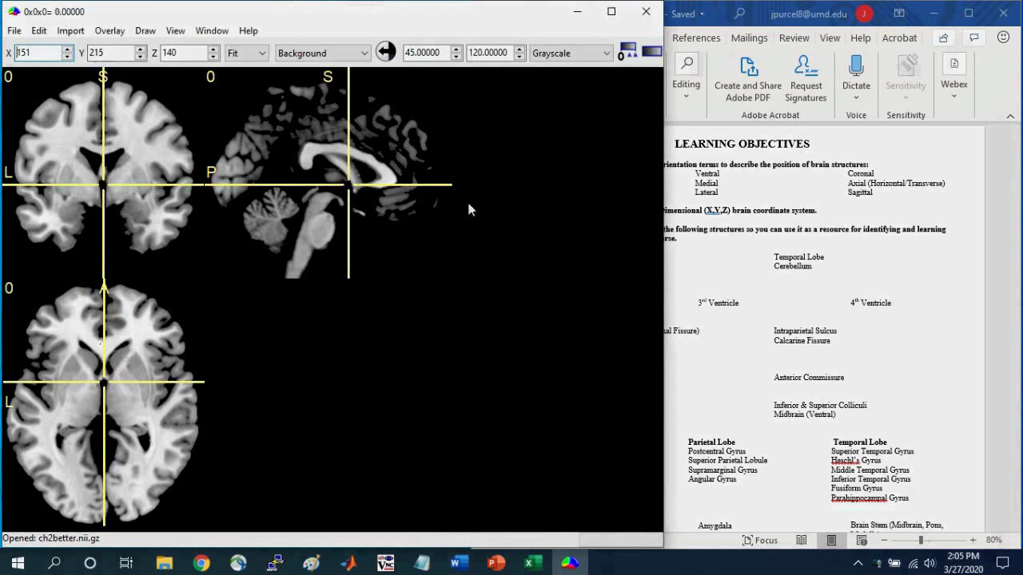
pyautogui.click(341, 147)
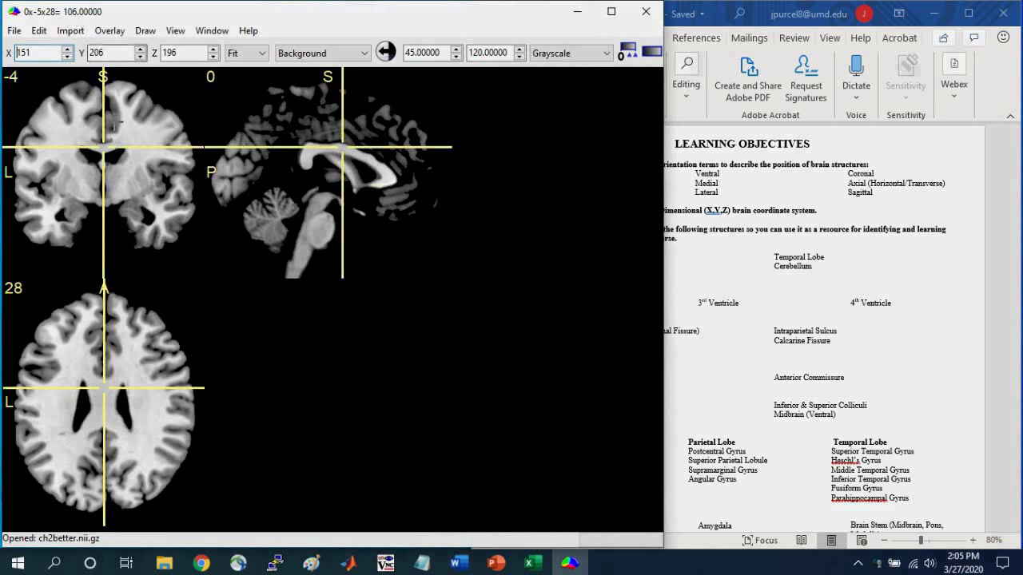
pyautogui.click(114, 120)
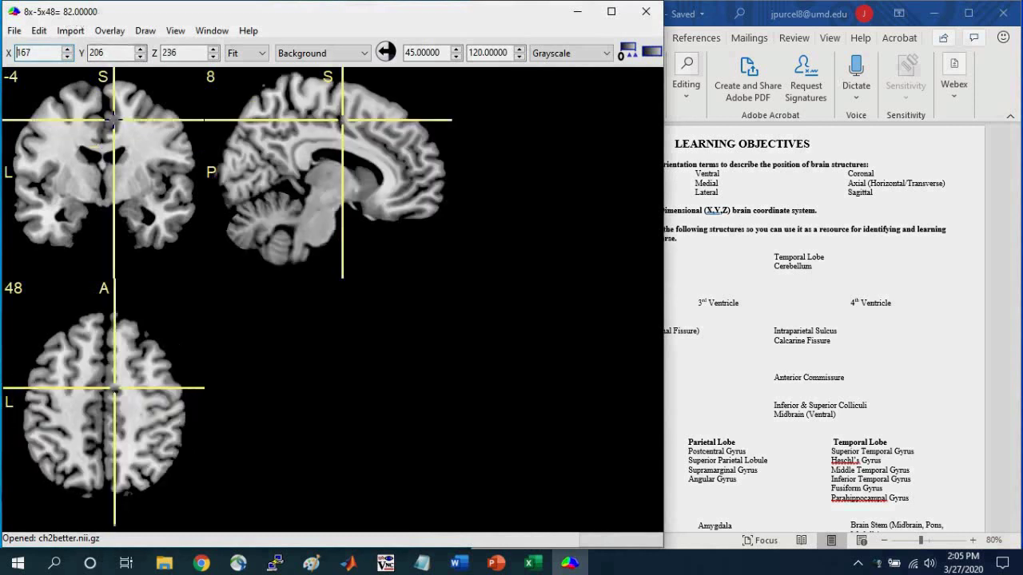
# Step: Colour the brain with the spectrum scale and reposition the crosshair in the coronal slice
pyautogui.click(573, 56)
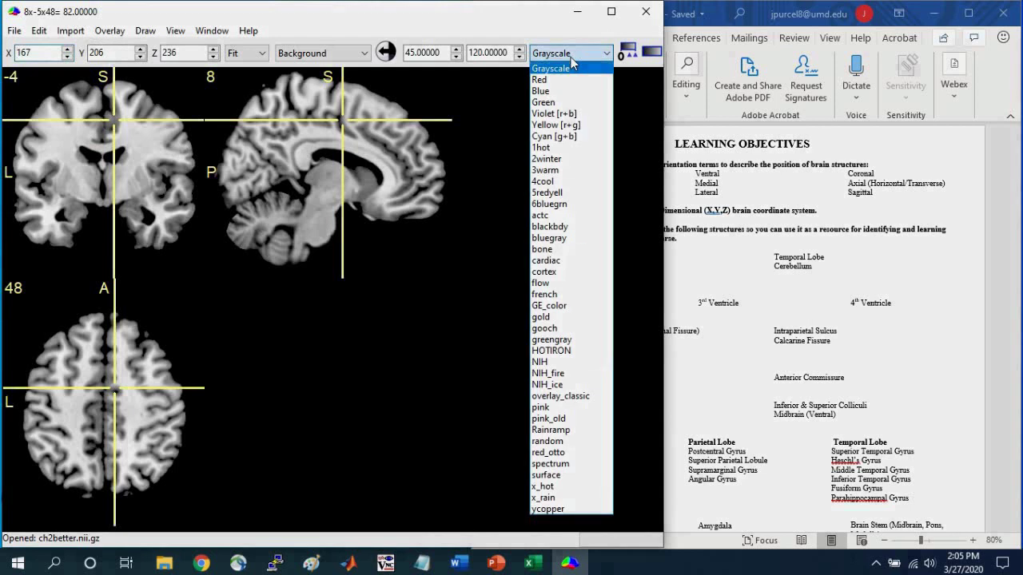
pyautogui.click(560, 465)
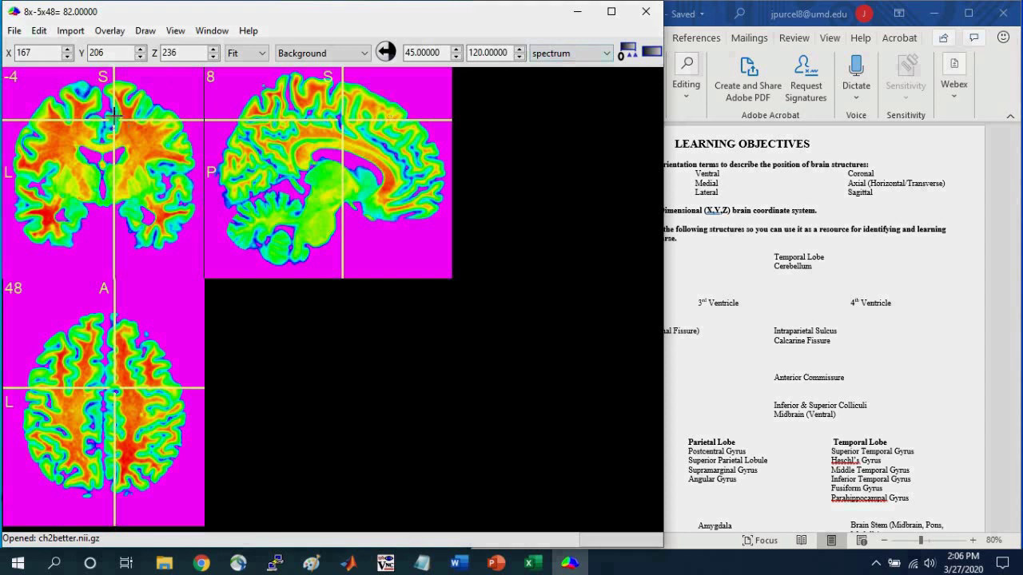
pyautogui.click(135, 132)
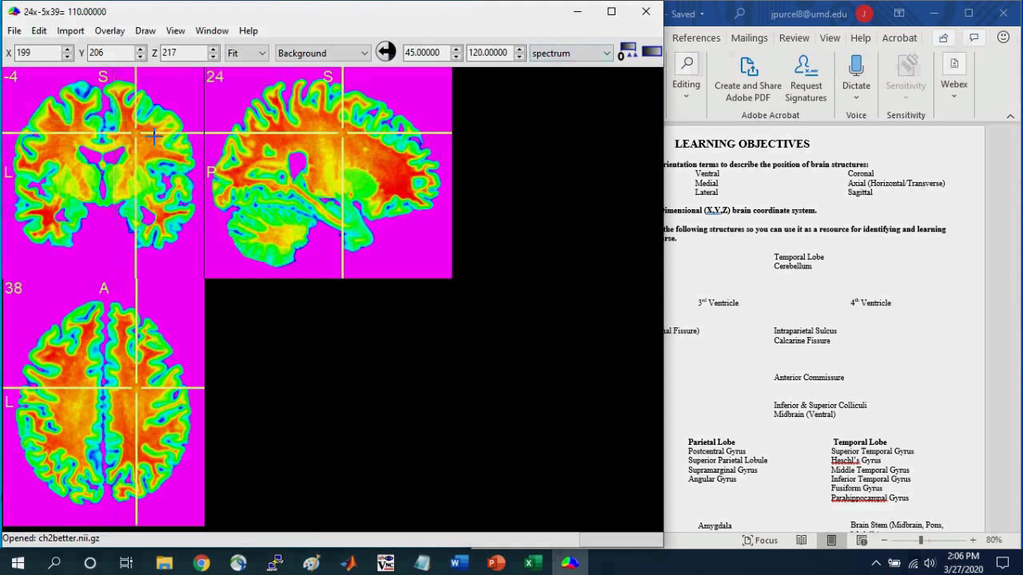
# Step: Switch to NIH_fire, then blackbdy, then back to Grayscale
pyautogui.click(569, 52)
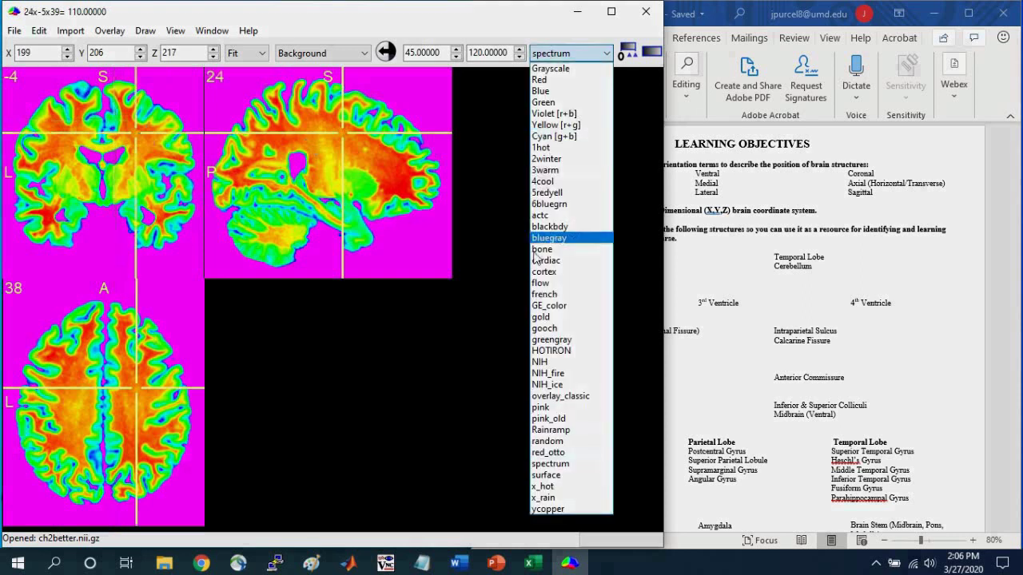
pyautogui.click(559, 373)
pyautogui.click(579, 52)
pyautogui.click(575, 226)
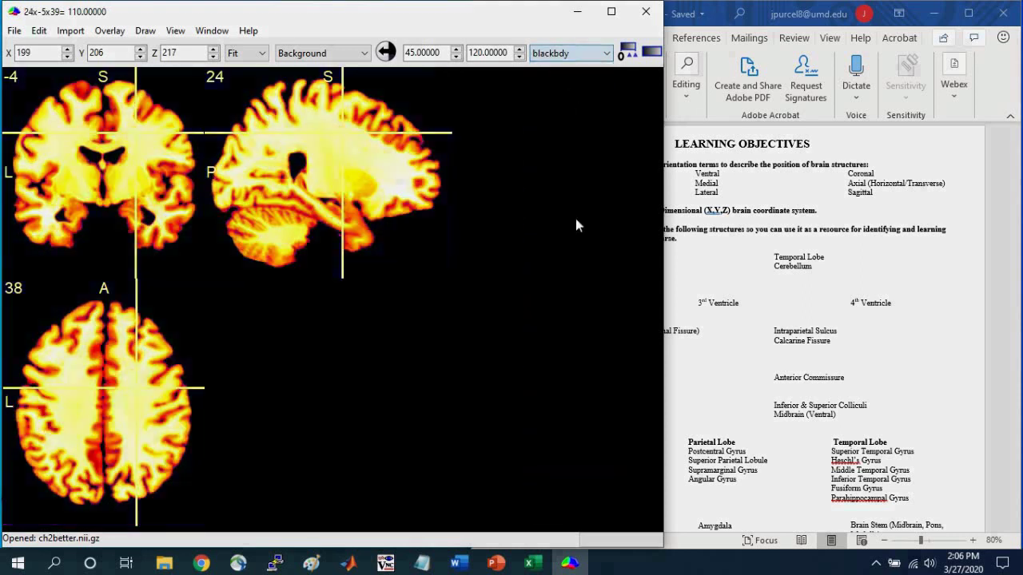
pyautogui.click(567, 53)
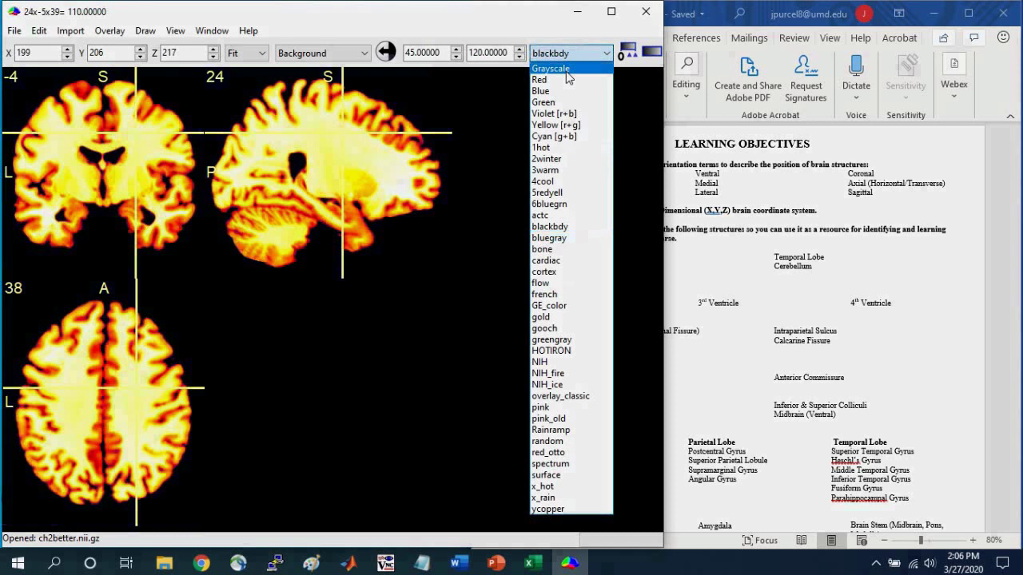
pyautogui.click(568, 68)
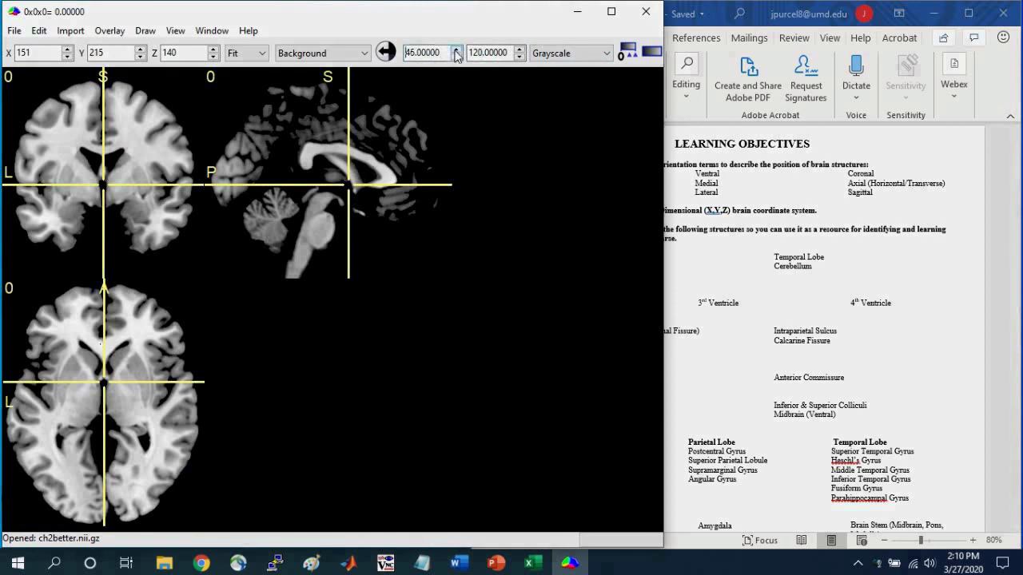
# Step: Raise the display minimum to 104, then Autocontrast back to 45
pyautogui.moveTo(457, 54); pyautogui.dragTo(456, 55)
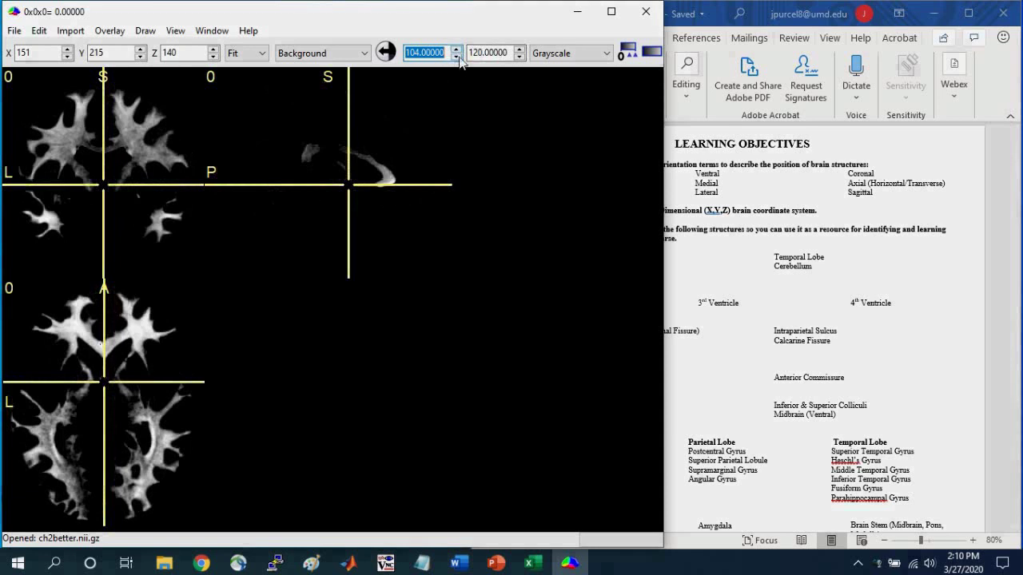
pyautogui.click(390, 56)
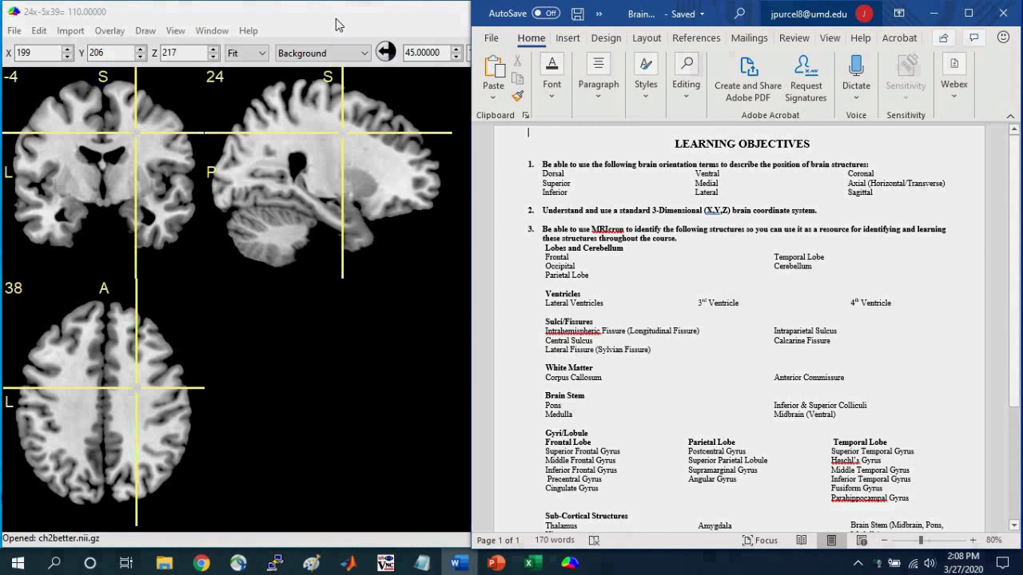
# Step: Bring MRIcron to the front and reposition the crosshair across the coronal, axial and sagittal slices
pyautogui.click(335, 18)
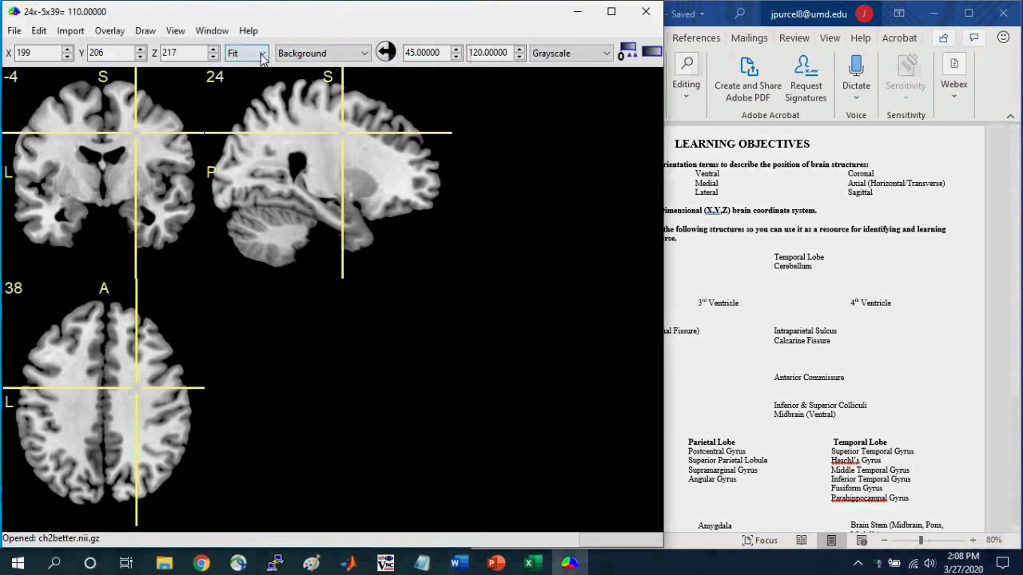
pyautogui.click(124, 157)
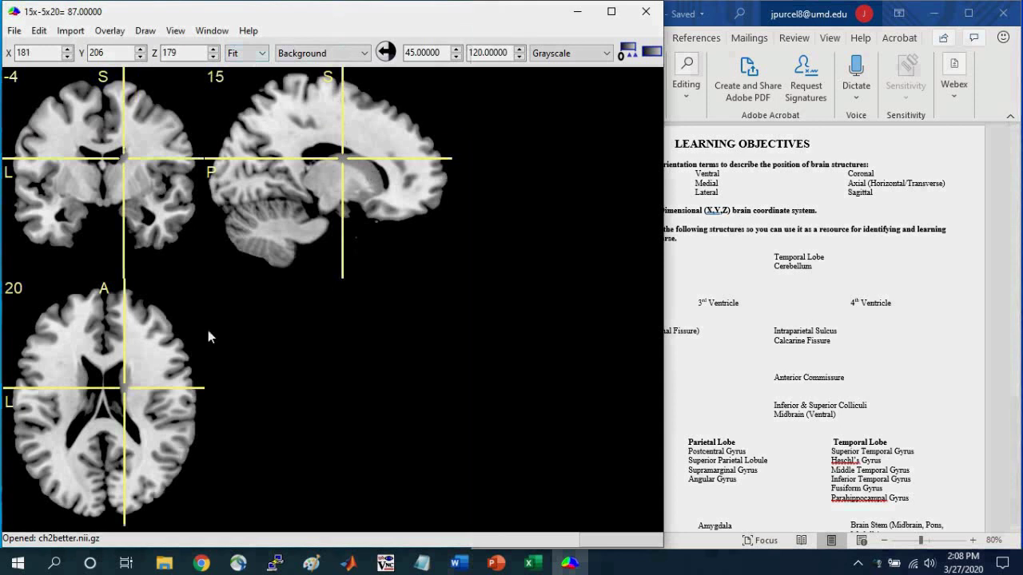
pyautogui.click(79, 374)
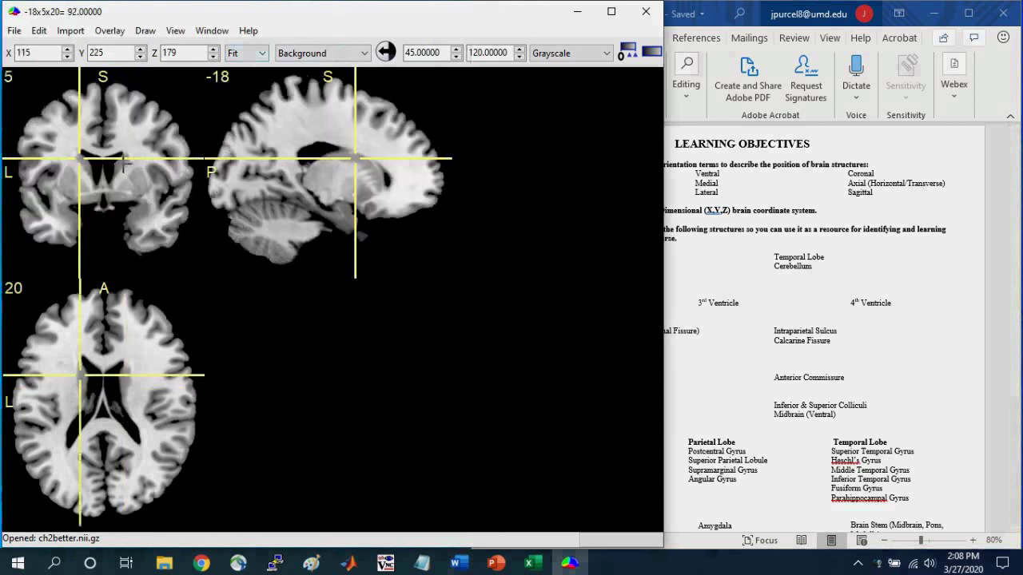
pyautogui.moveTo(122, 168); pyautogui.dragTo(119, 163)
pyautogui.click(370, 178)
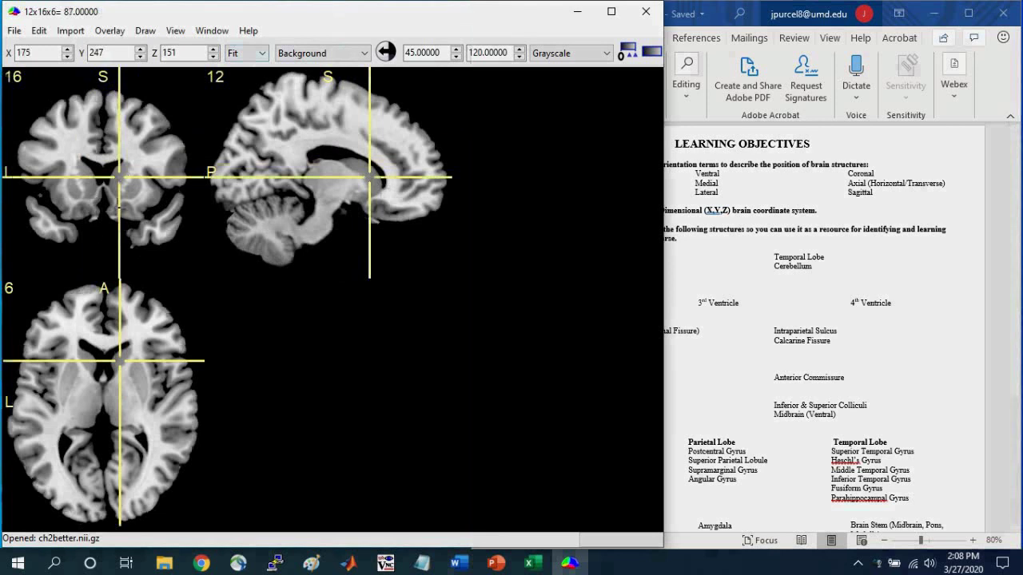
# Step: Zoom the view to x3, return to Fit, and move the crosshair to MNI -26, -17, 9
pyautogui.click(264, 54)
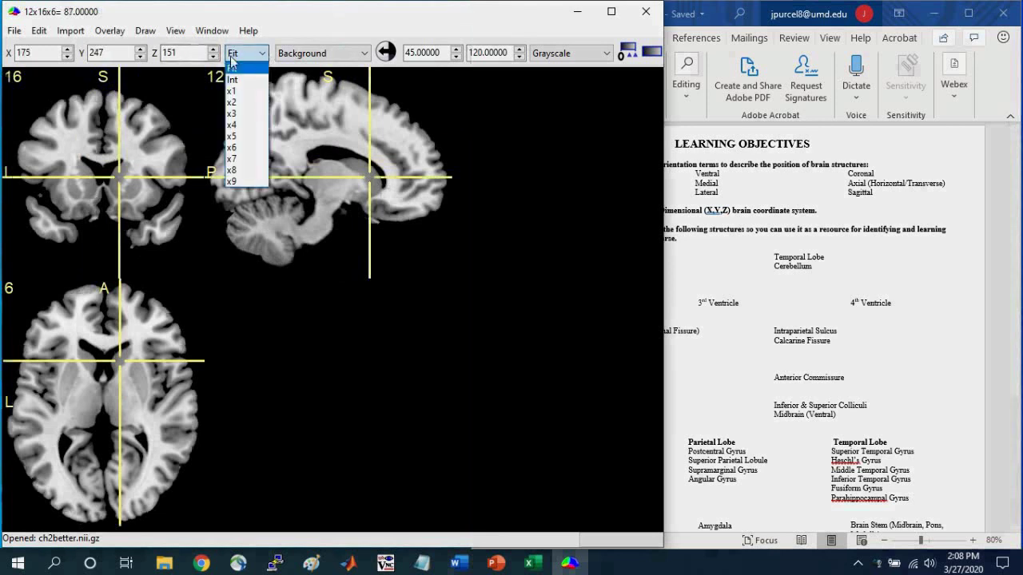
pyautogui.click(243, 114)
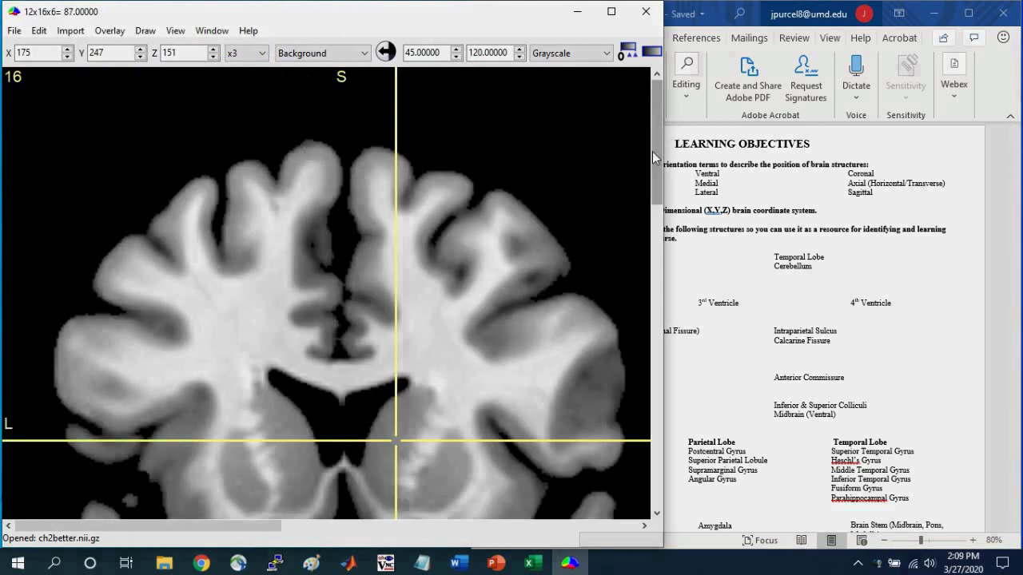
pyautogui.moveTo(654, 152); pyautogui.dragTo(655, 188)
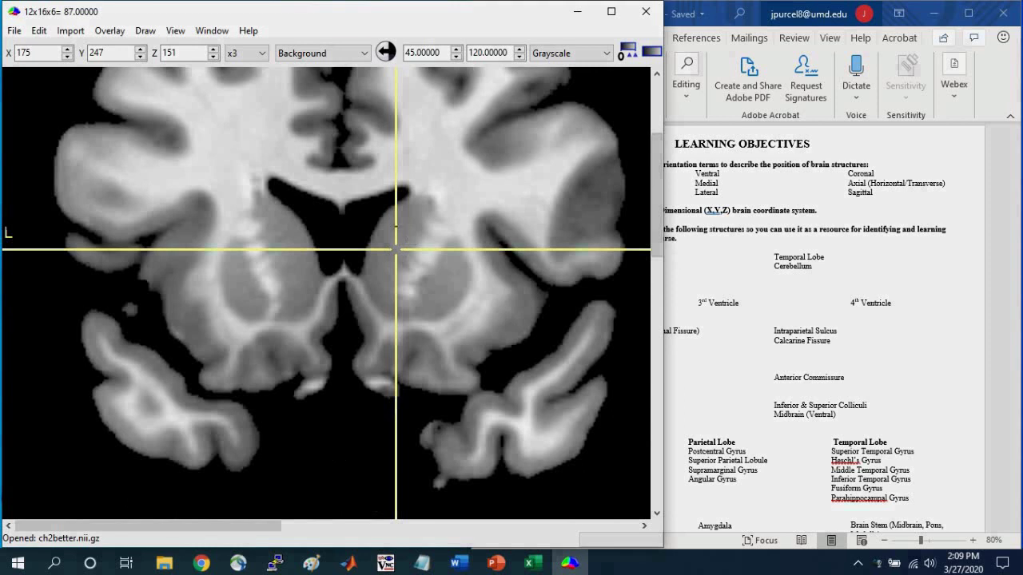
pyautogui.click(258, 54)
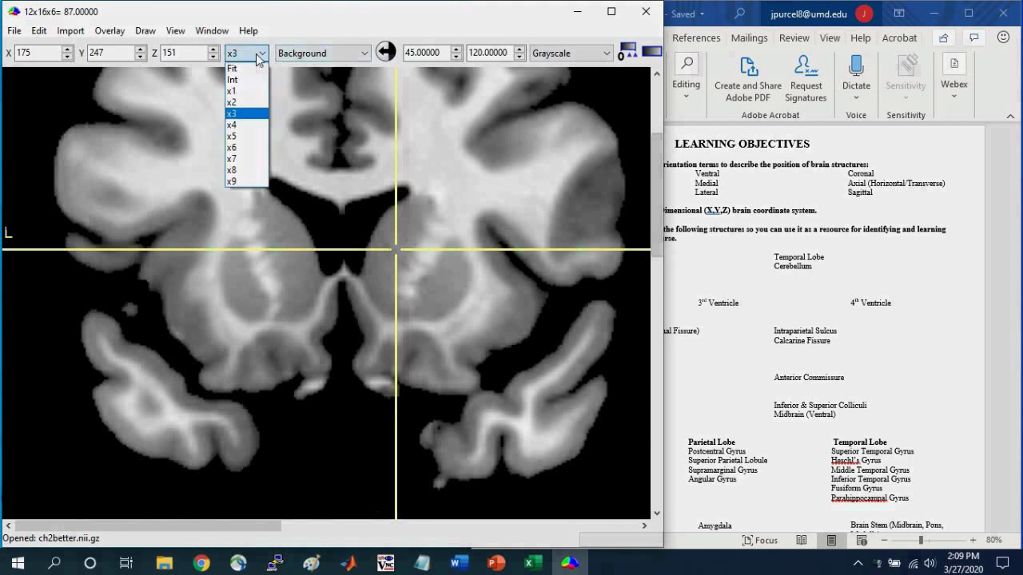
pyautogui.click(232, 68)
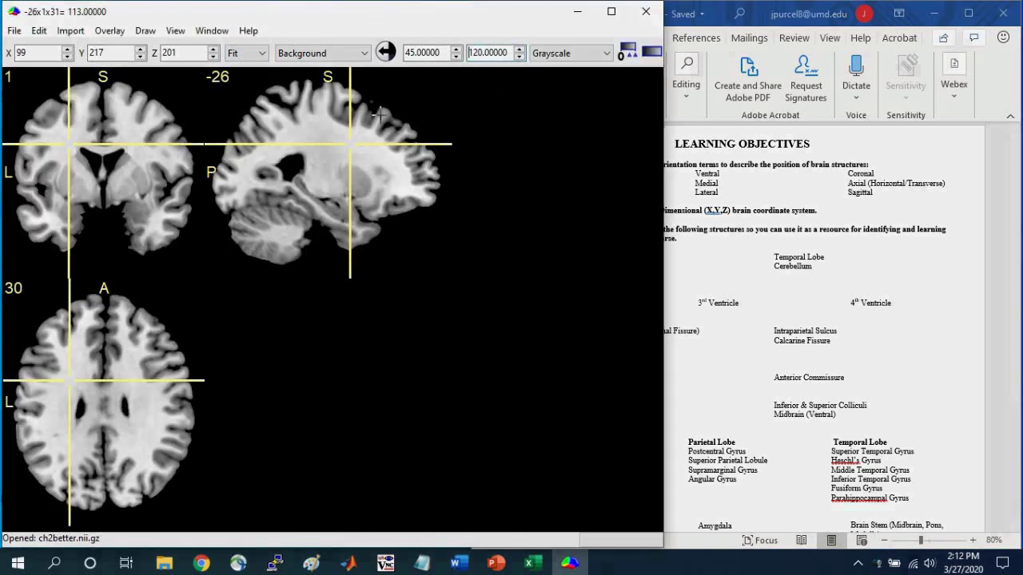
pyautogui.moveTo(352, 116); pyautogui.dragTo(325, 172)
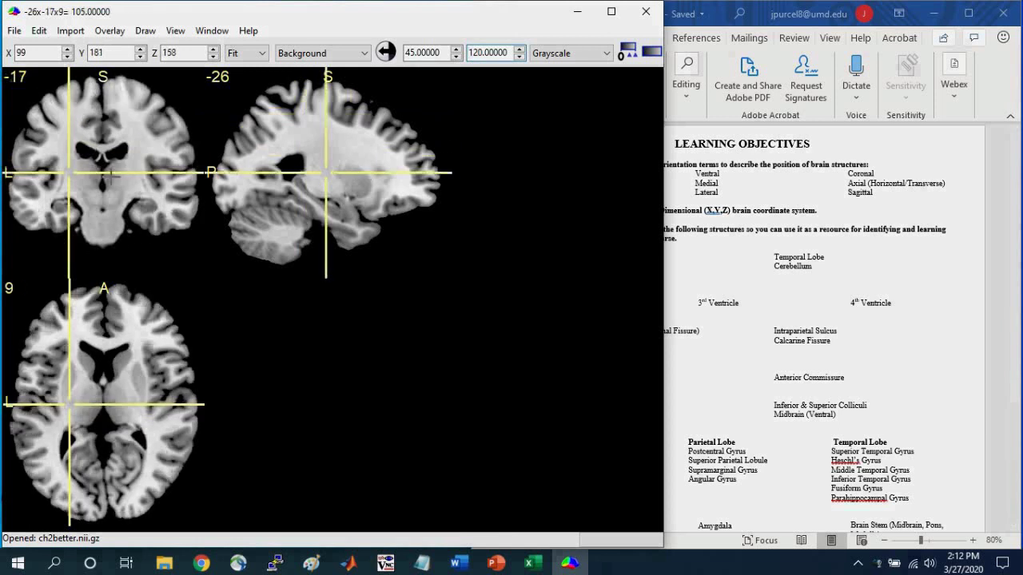